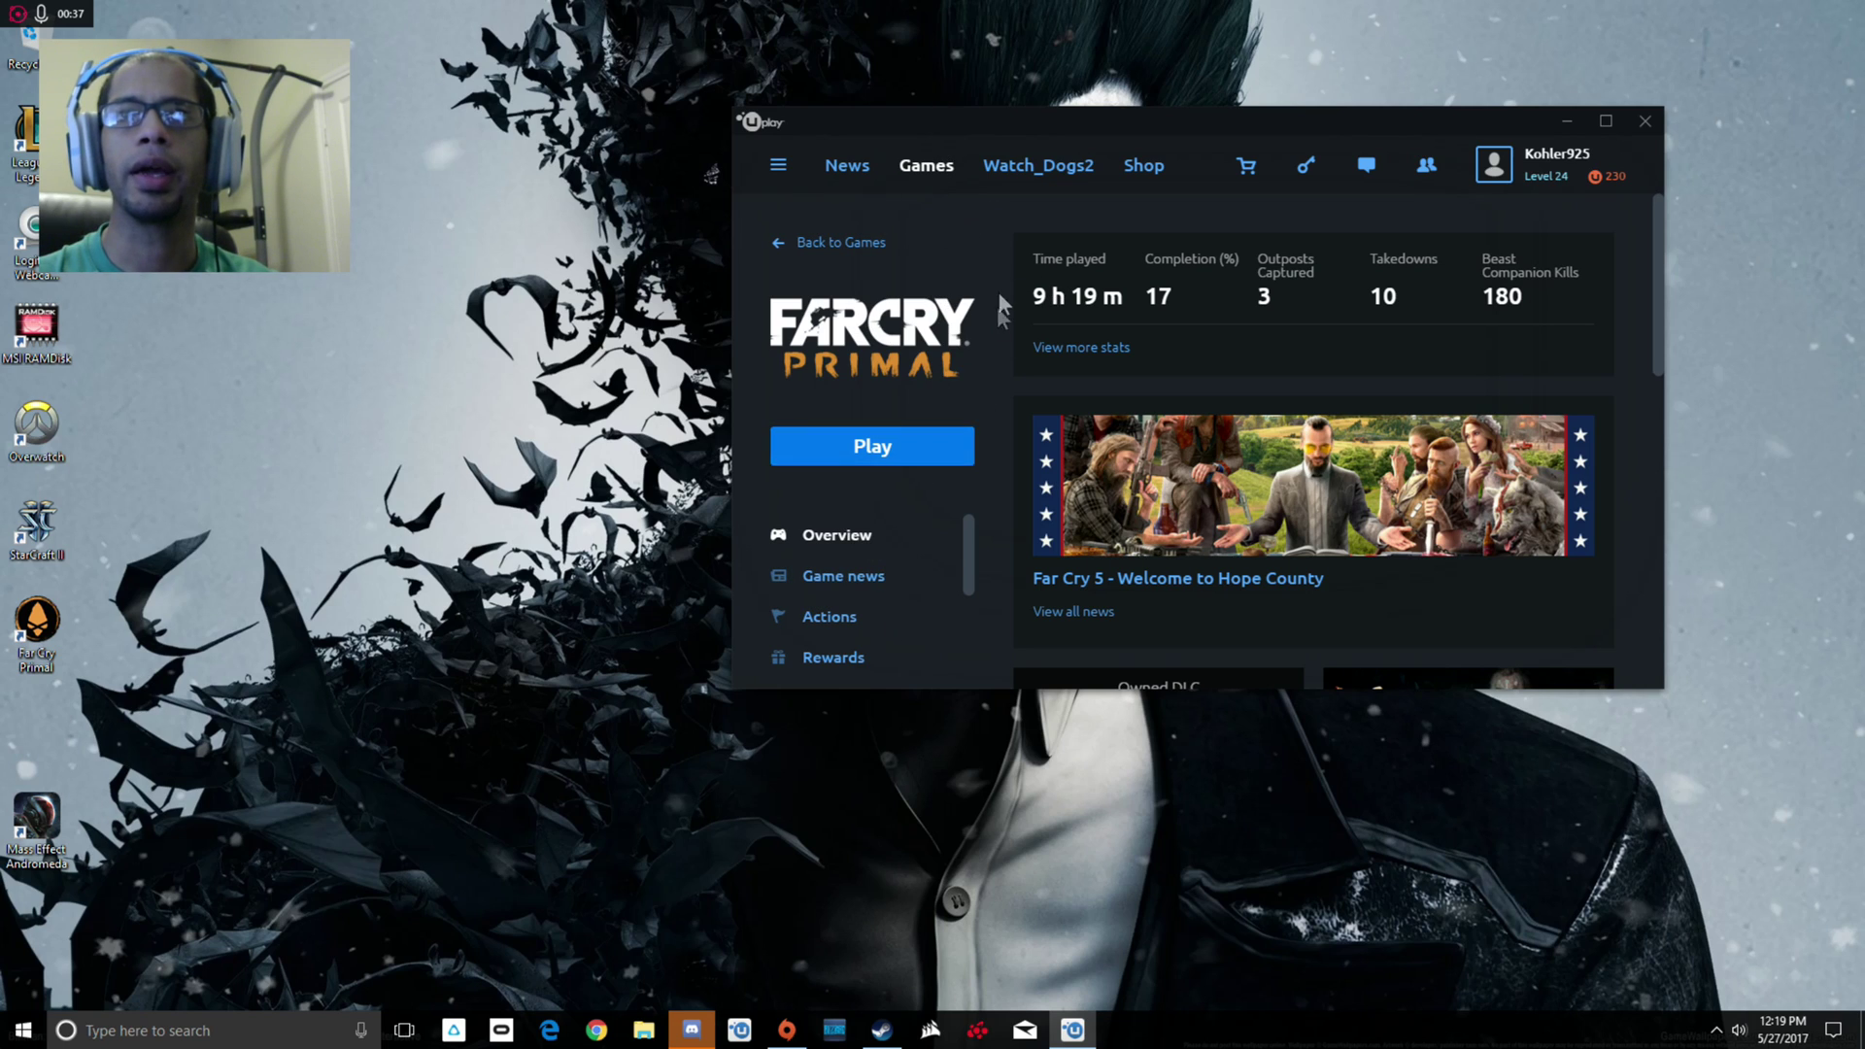
- Create a desktop shortcut for For Honor from the Uplay games library
click(933, 166)
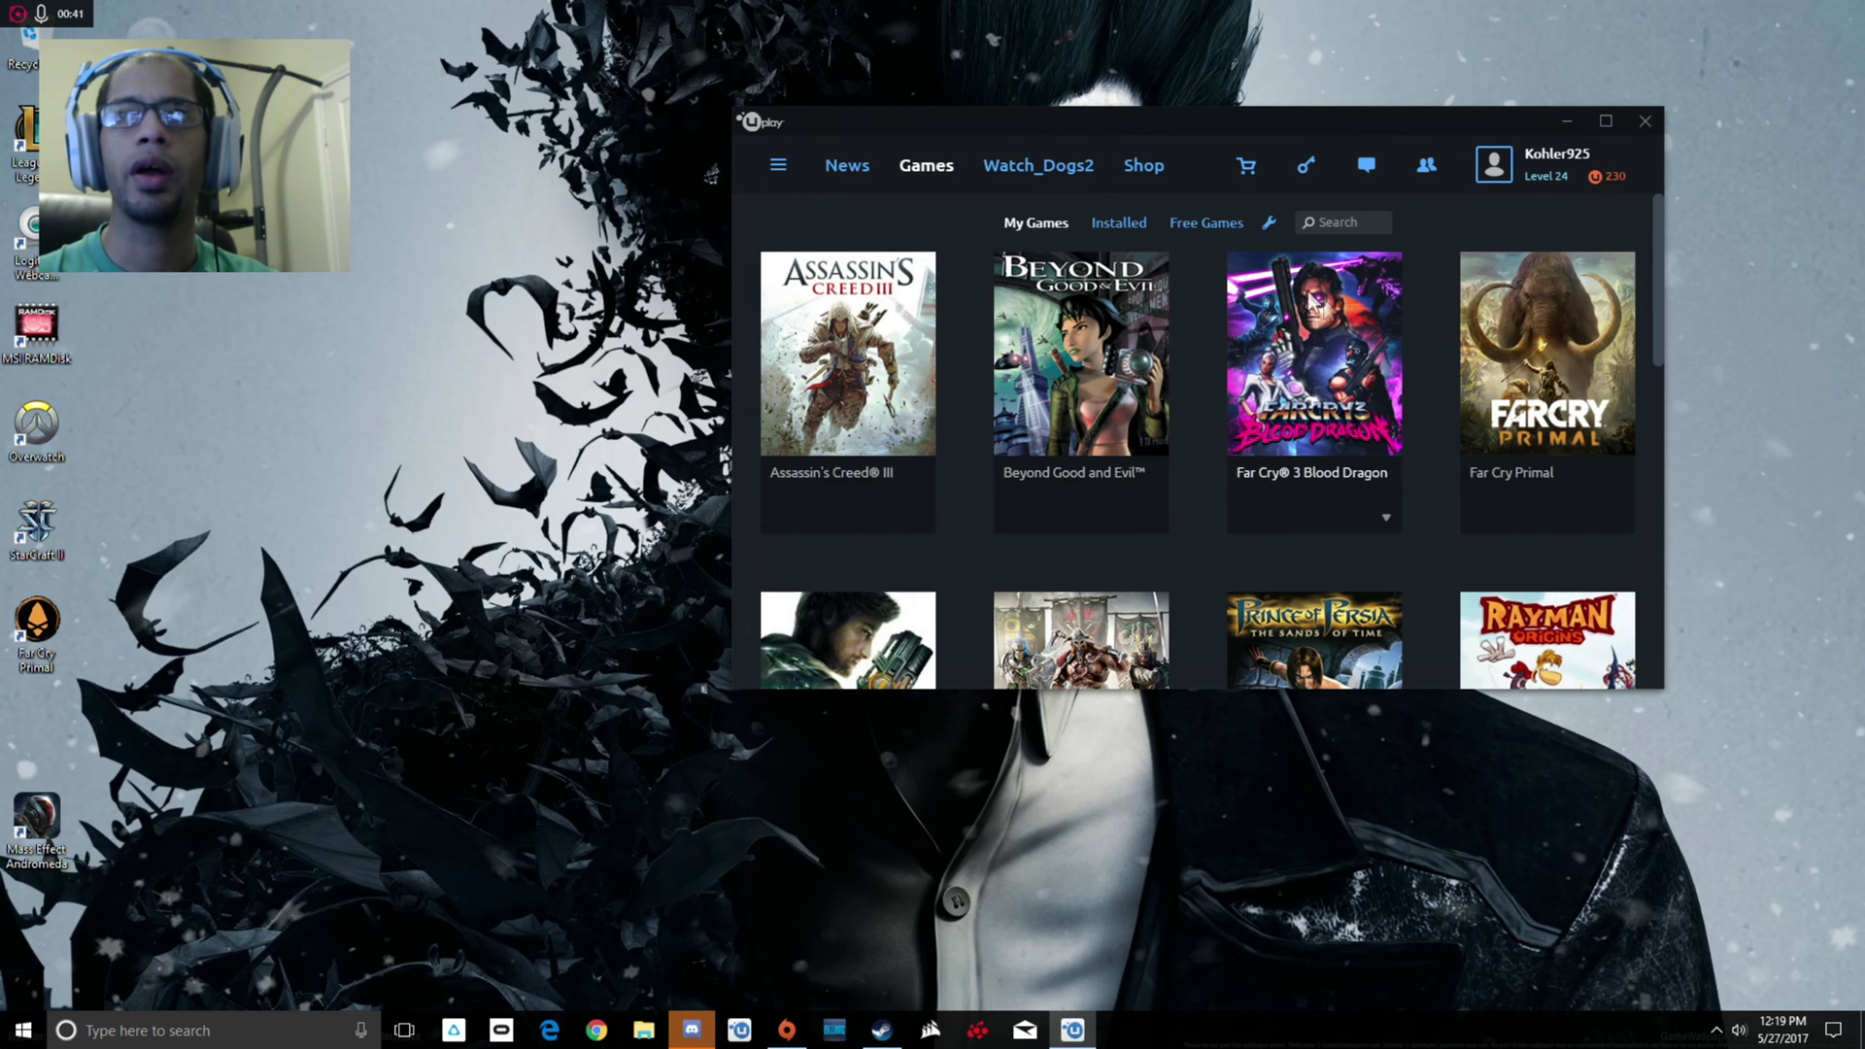
scroll(1214, 388, down, 3)
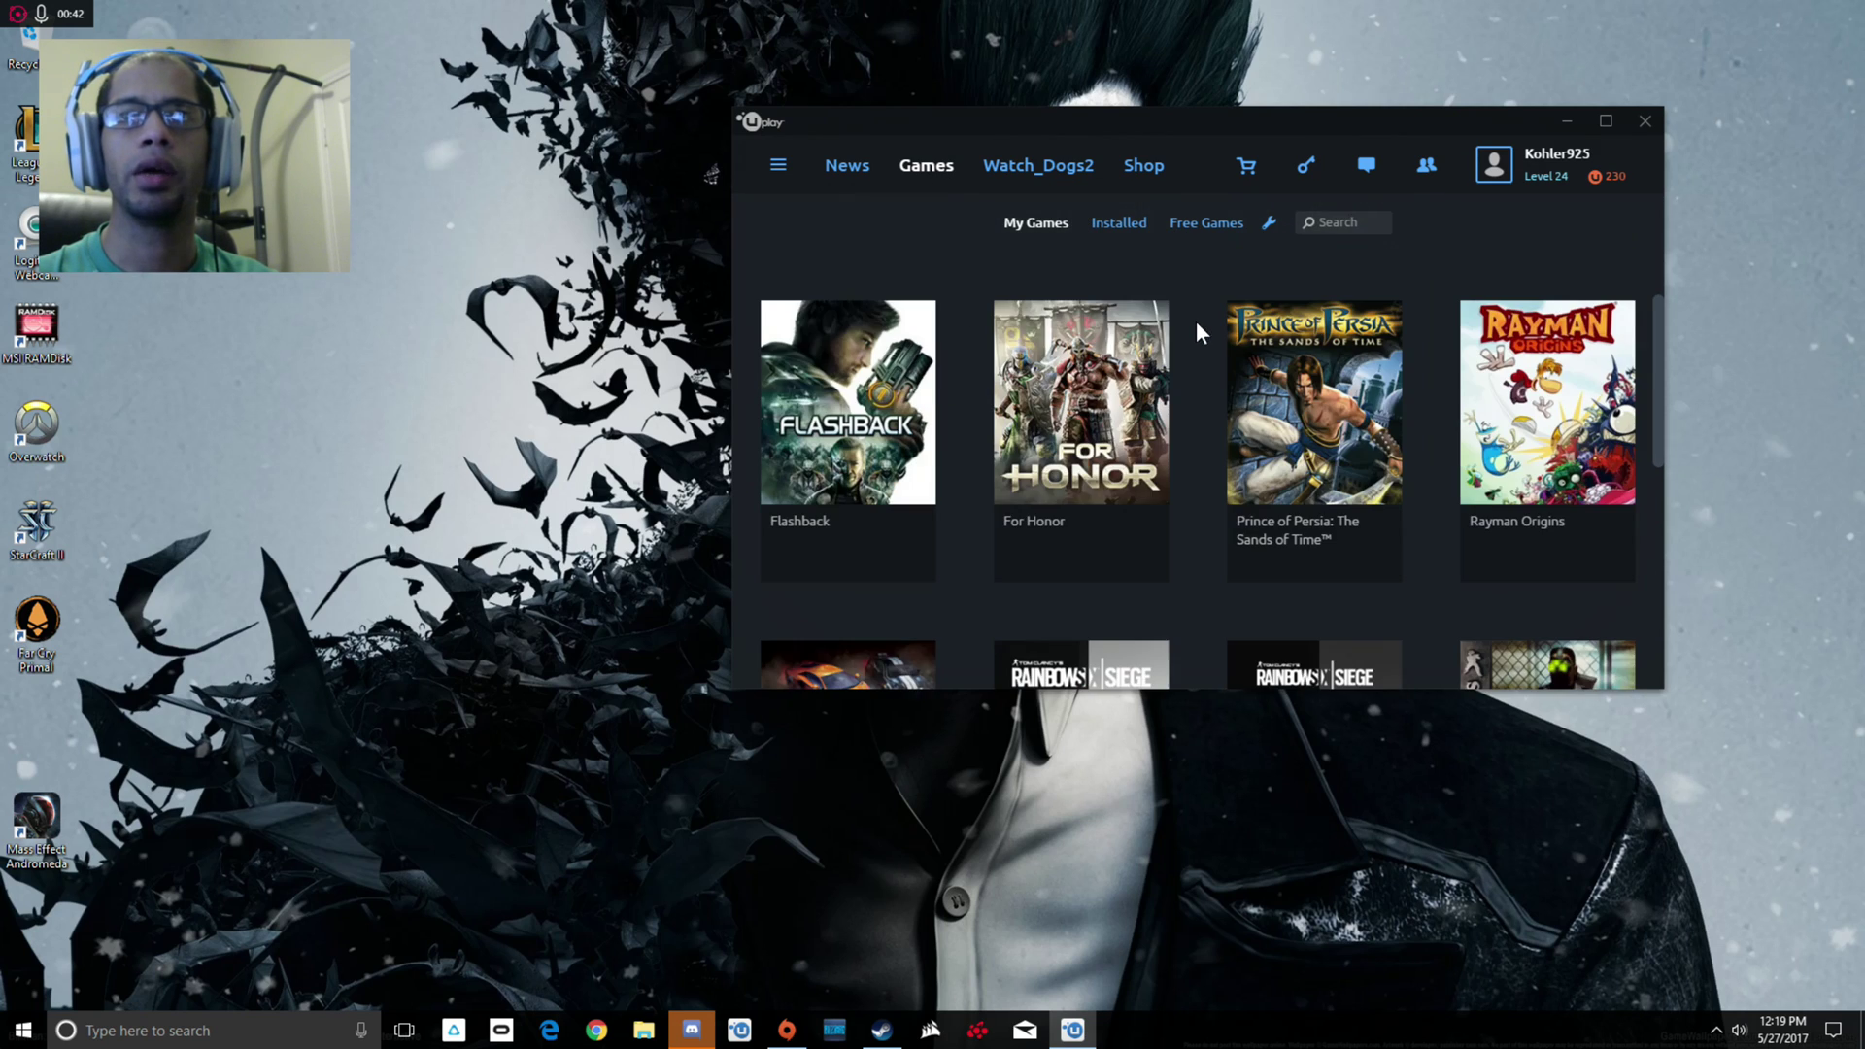
right_click(1092, 451)
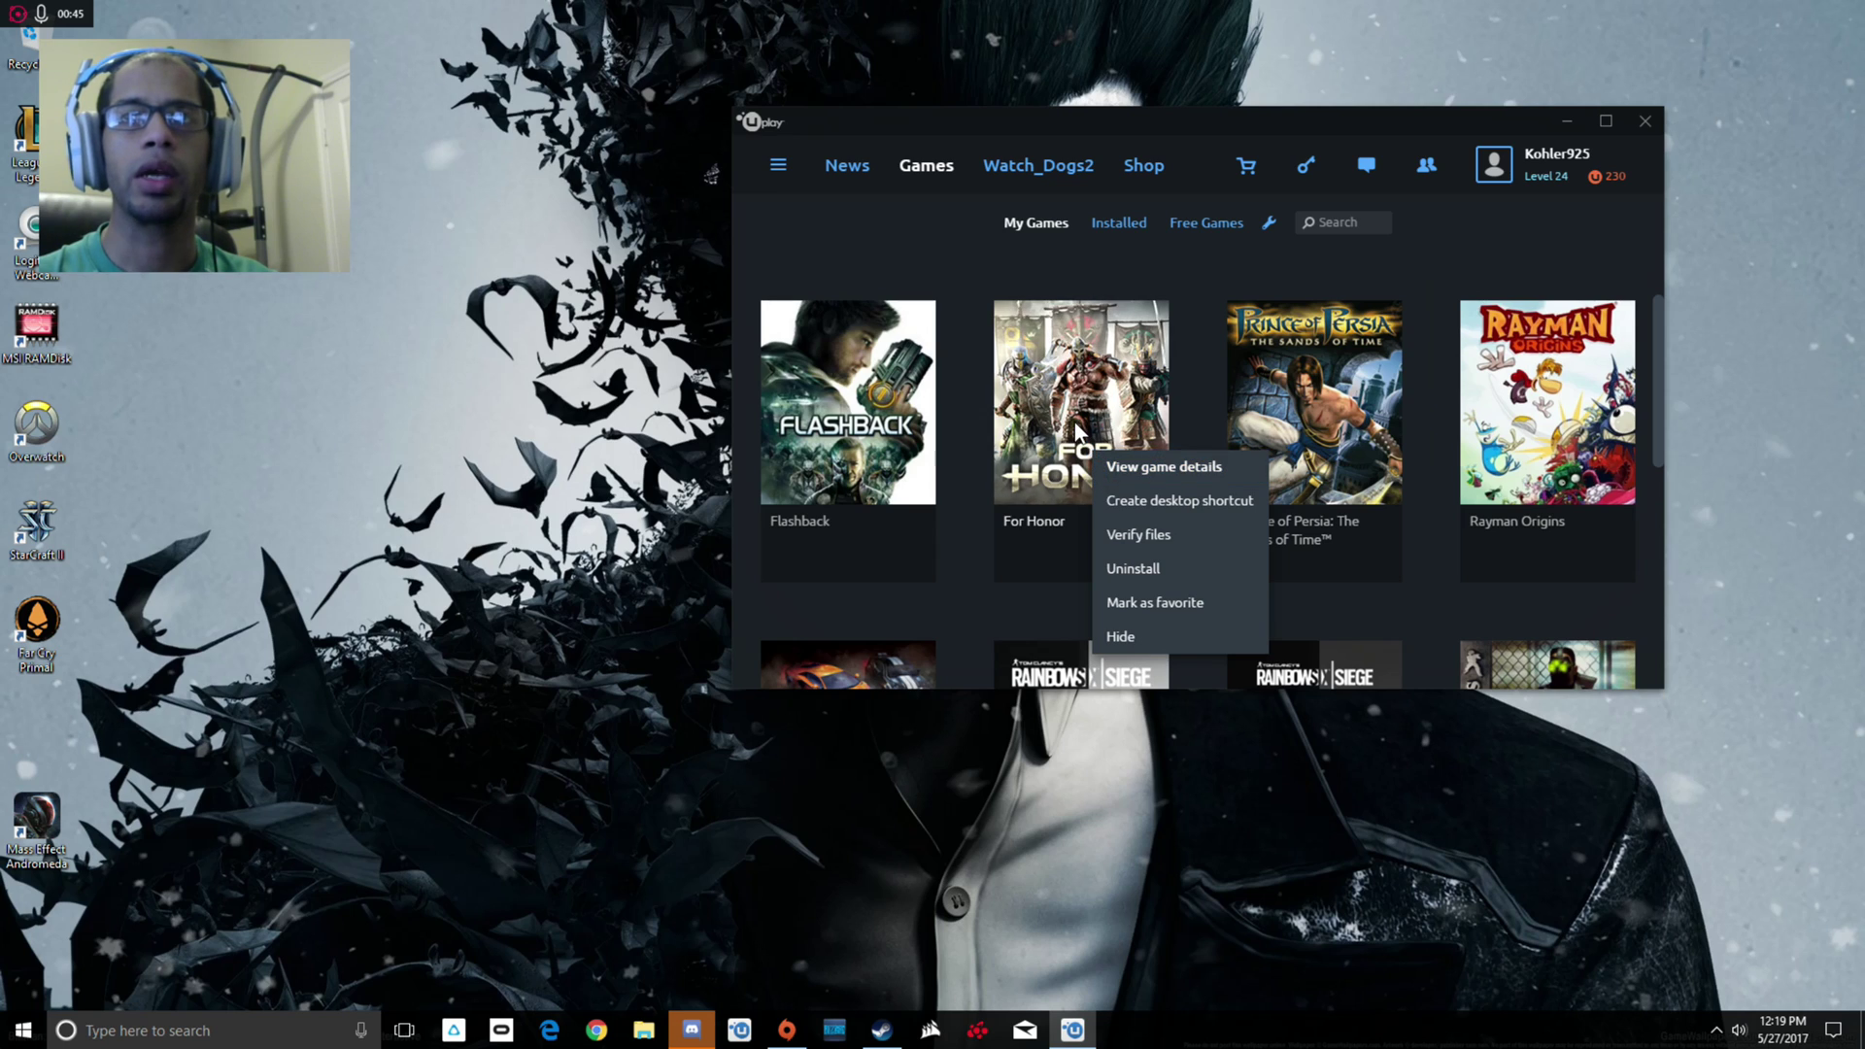
click(1146, 502)
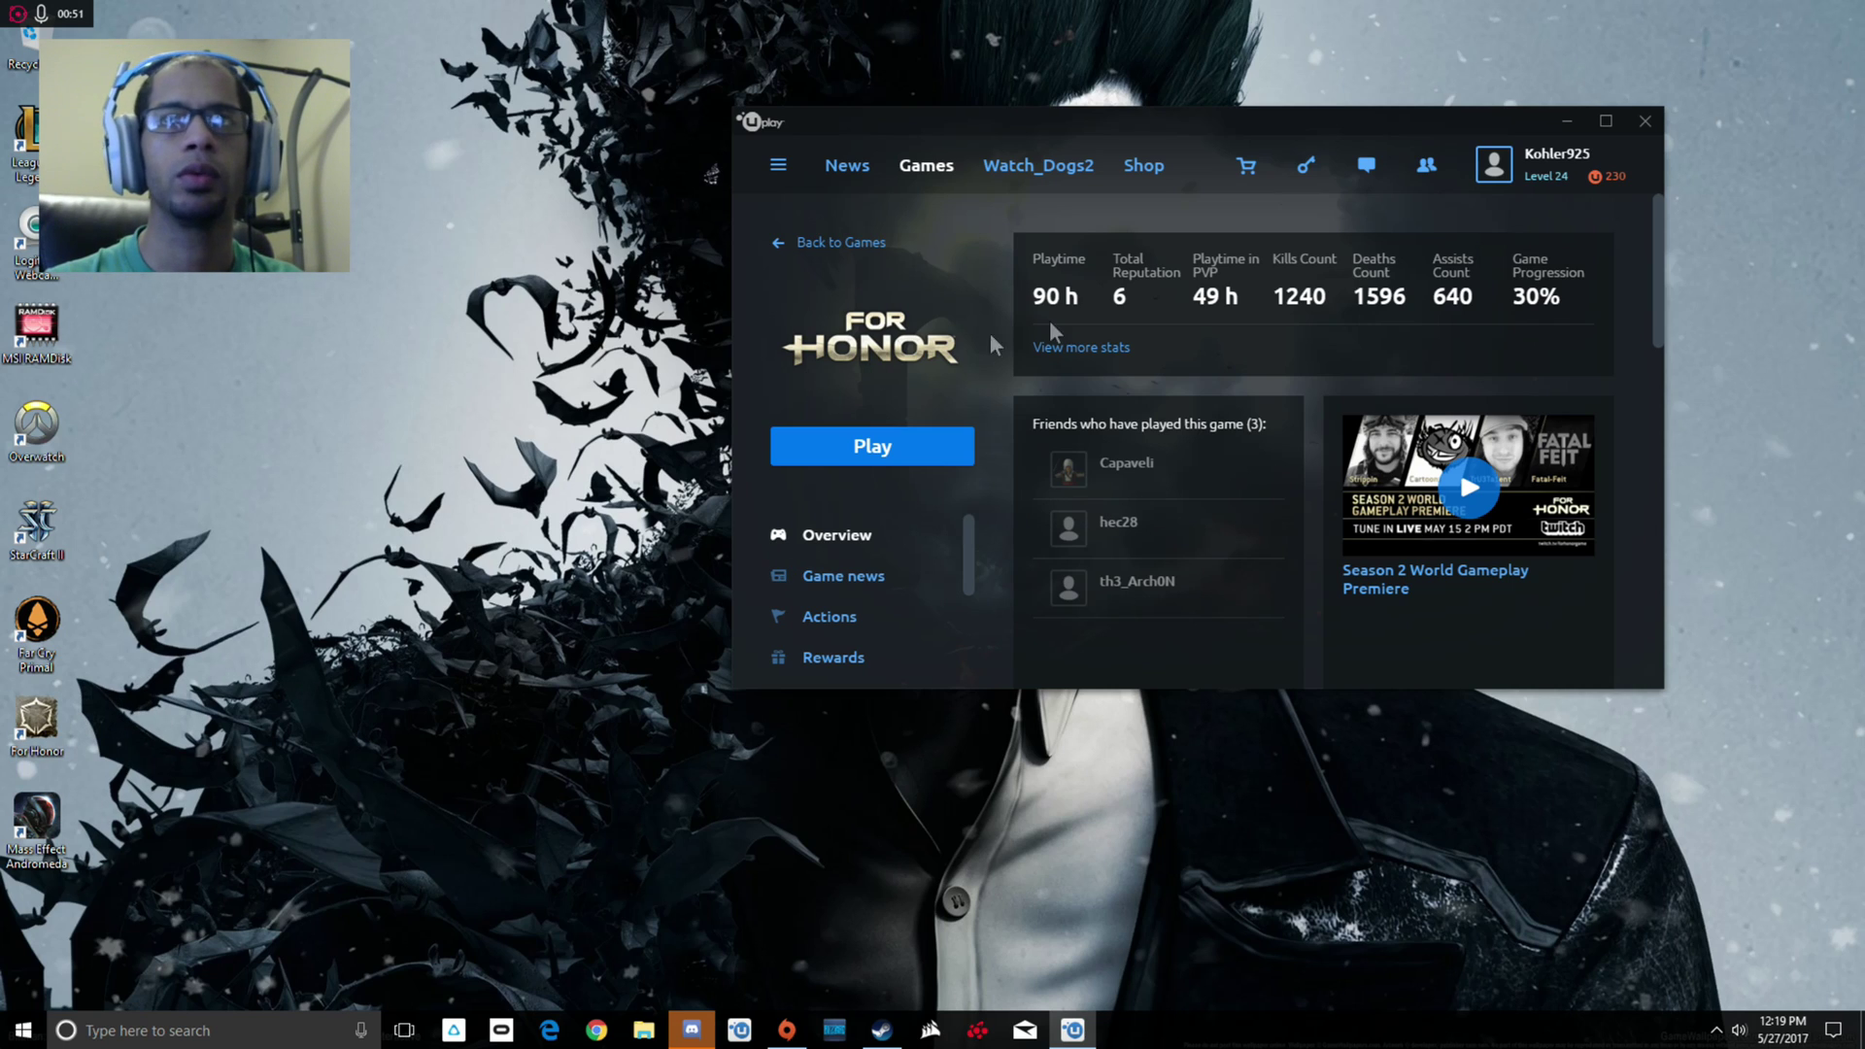
- Close the Uplay window and check the hidden system tray icons for a running Uplay client
click(1644, 121)
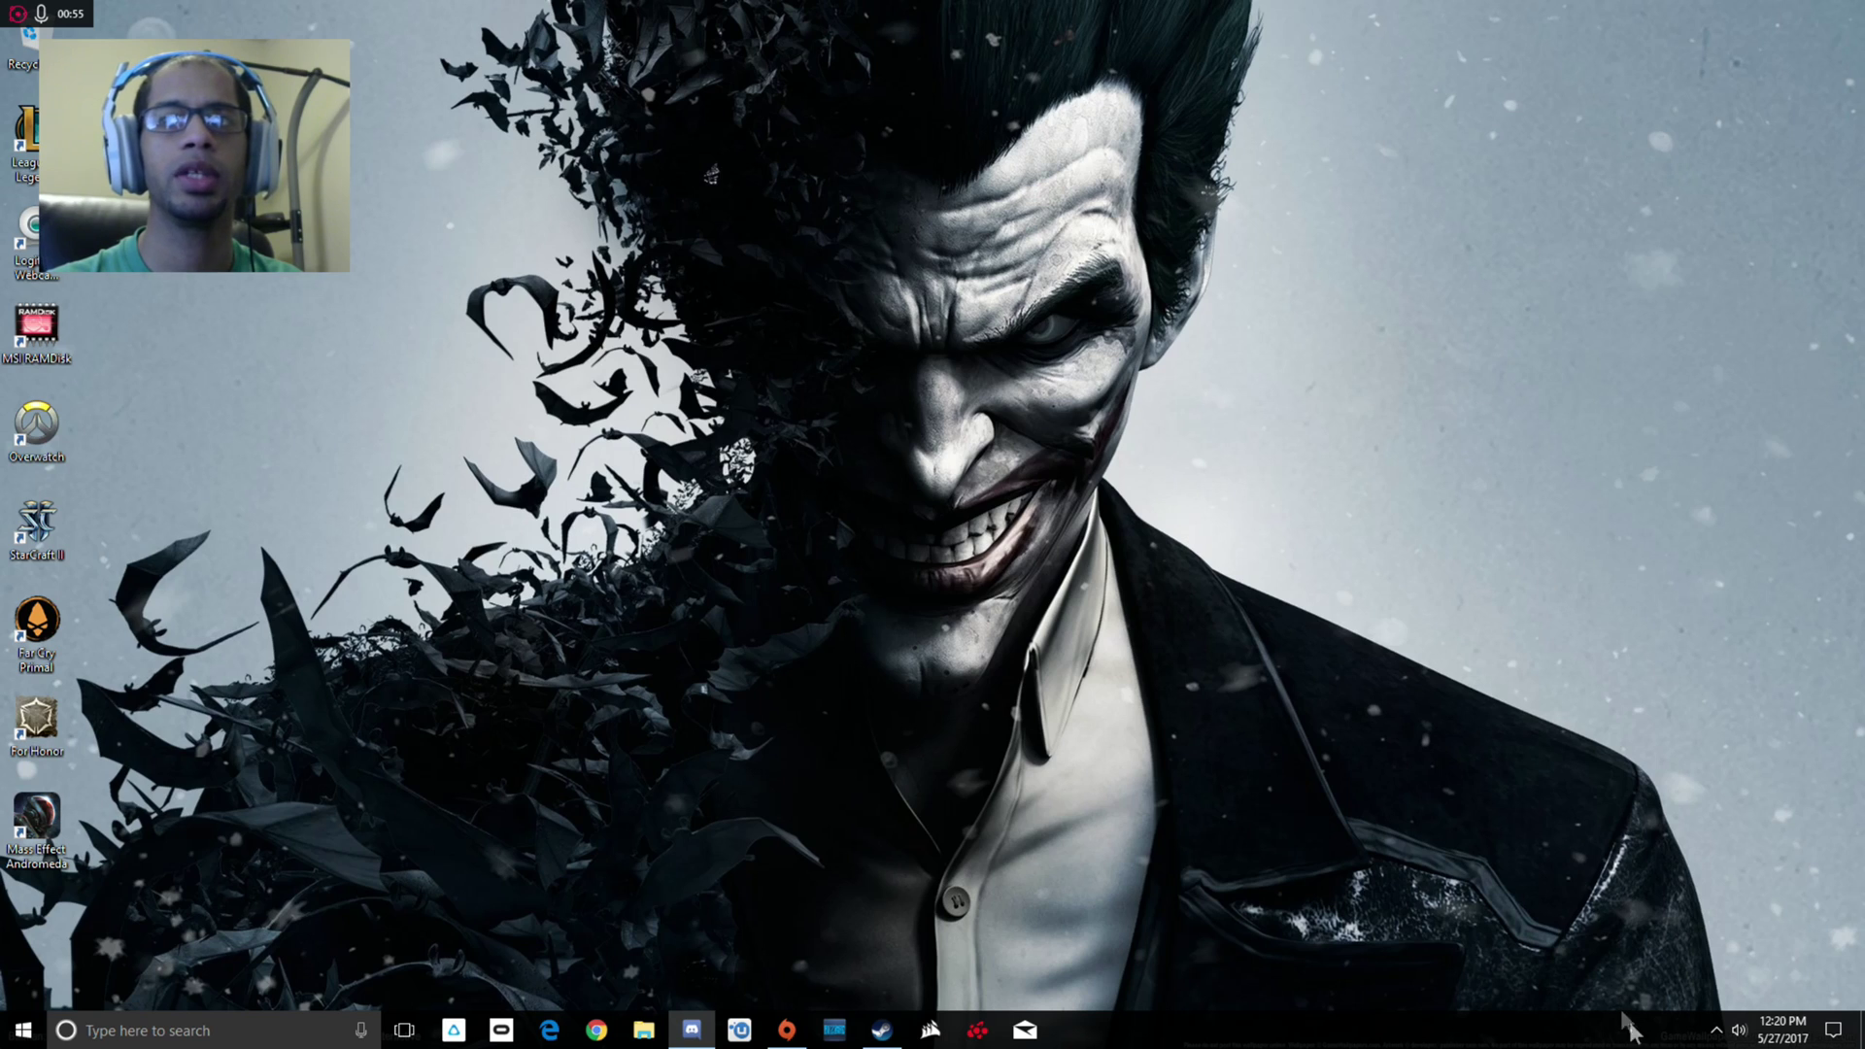
click(1717, 1028)
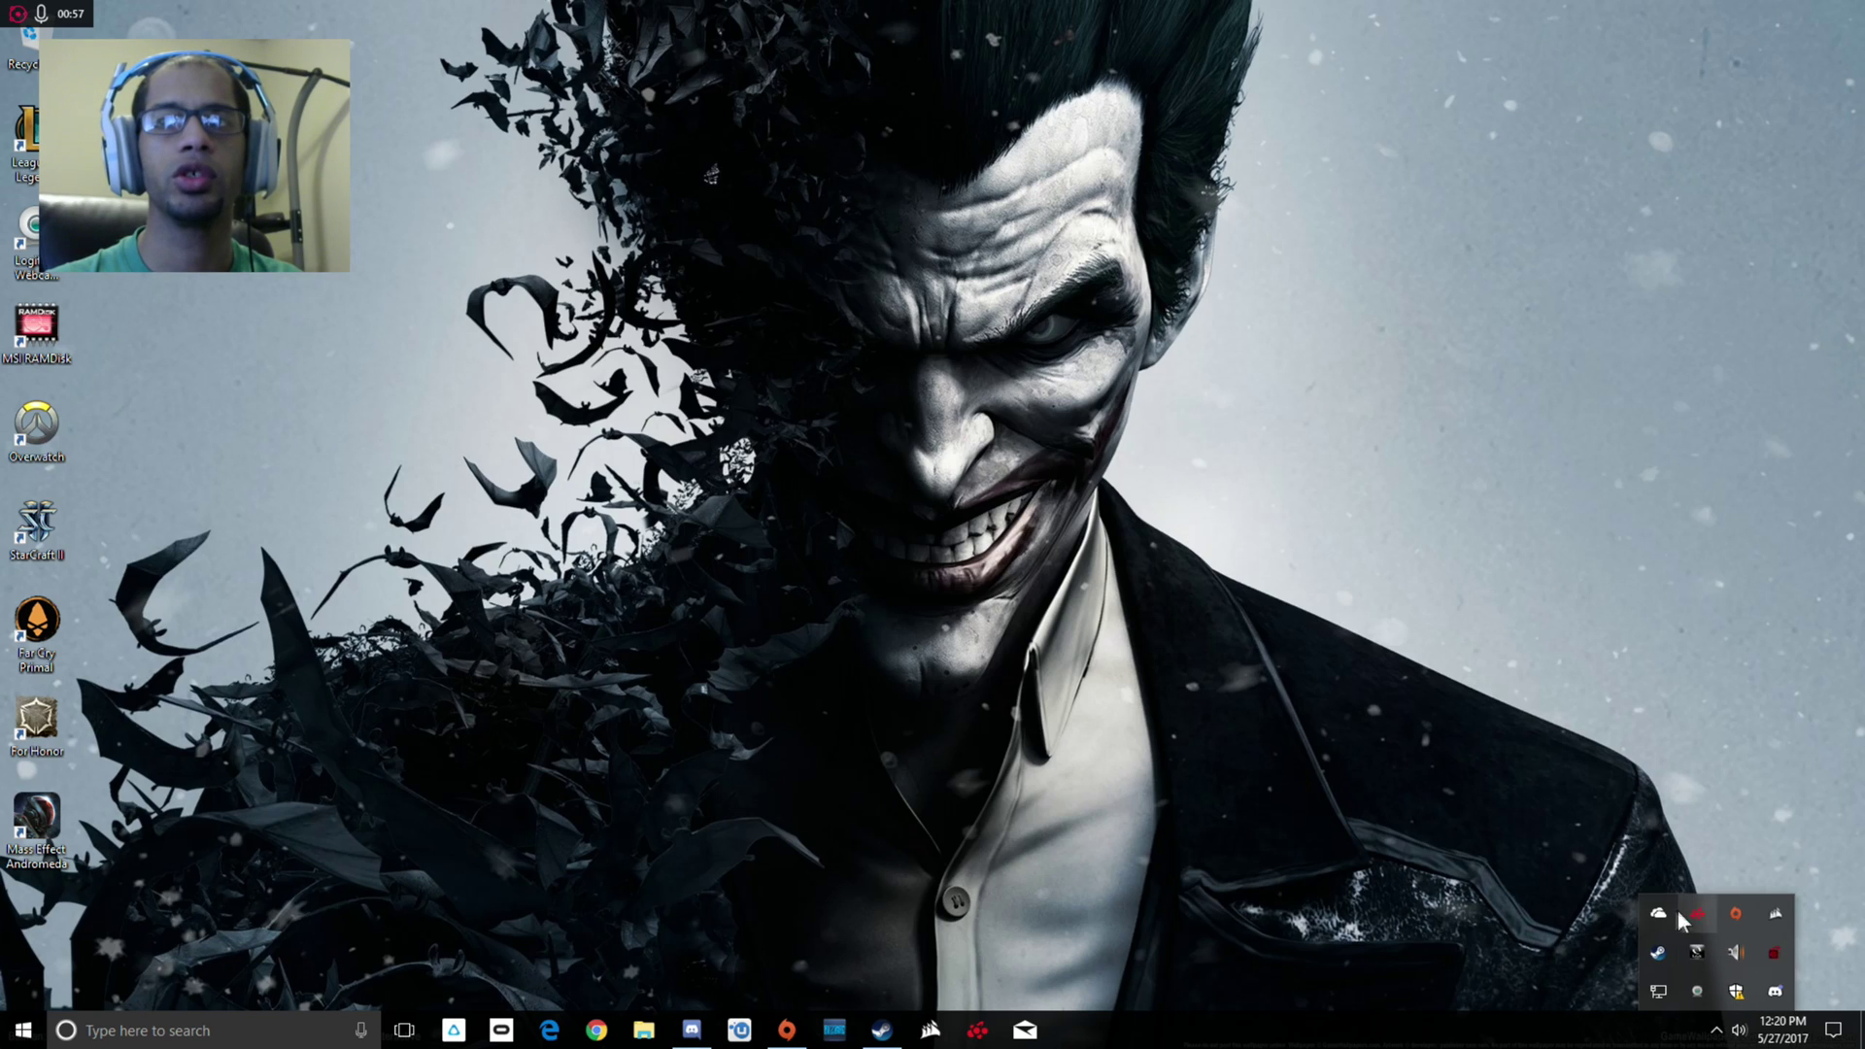
click(1557, 875)
- Switch to Steam and add Uplay to the library as a non-Steam game
click(882, 1030)
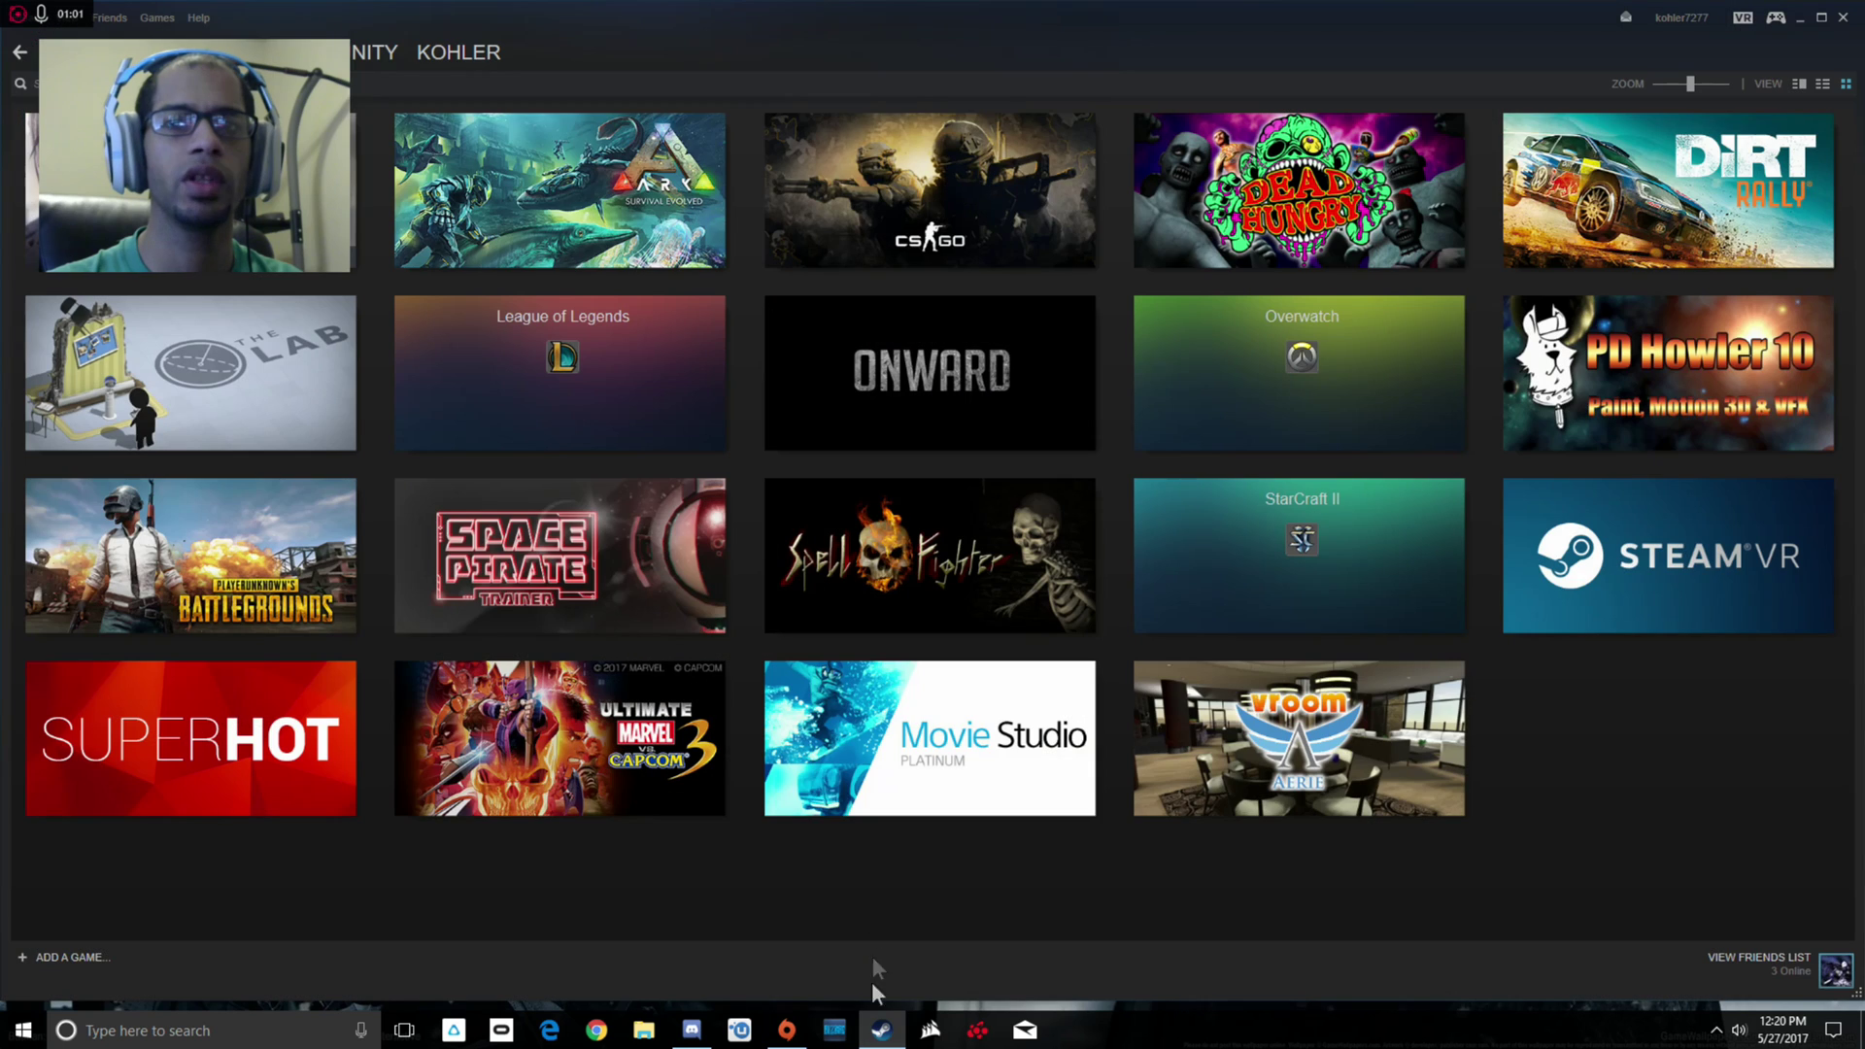
click(62, 955)
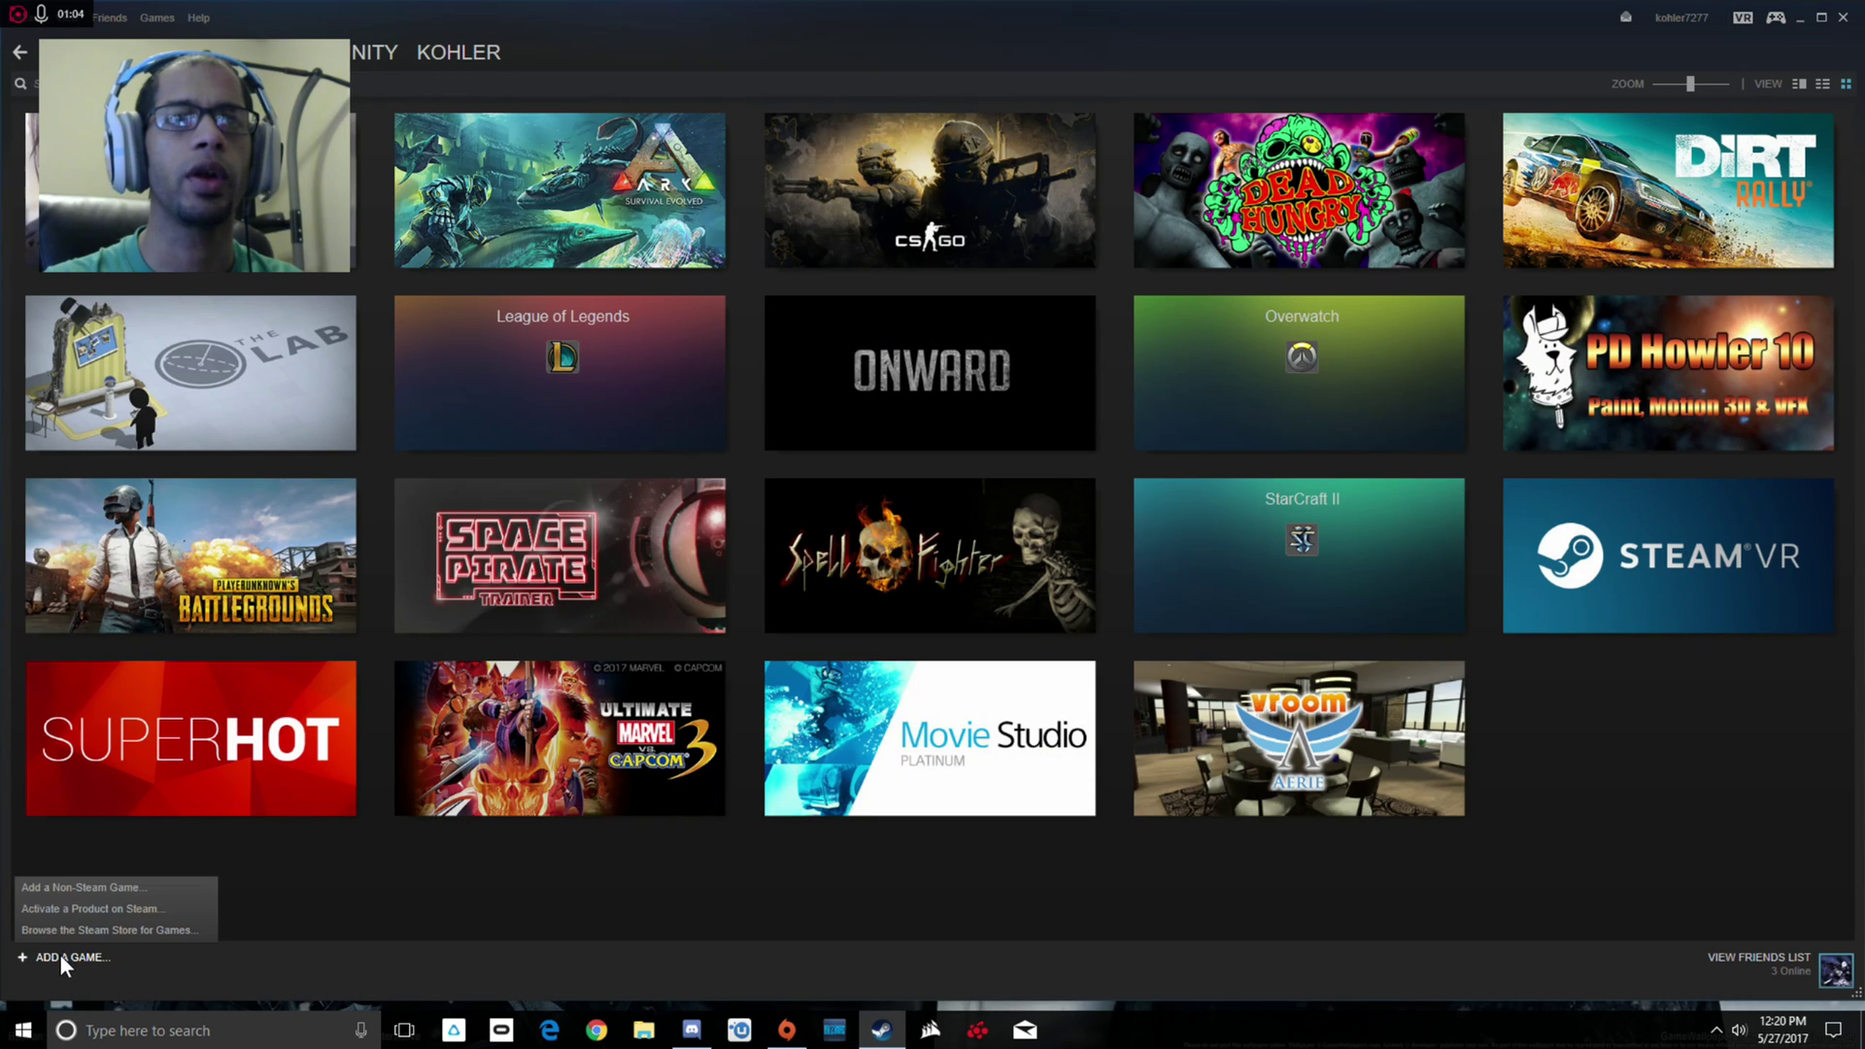
click(86, 889)
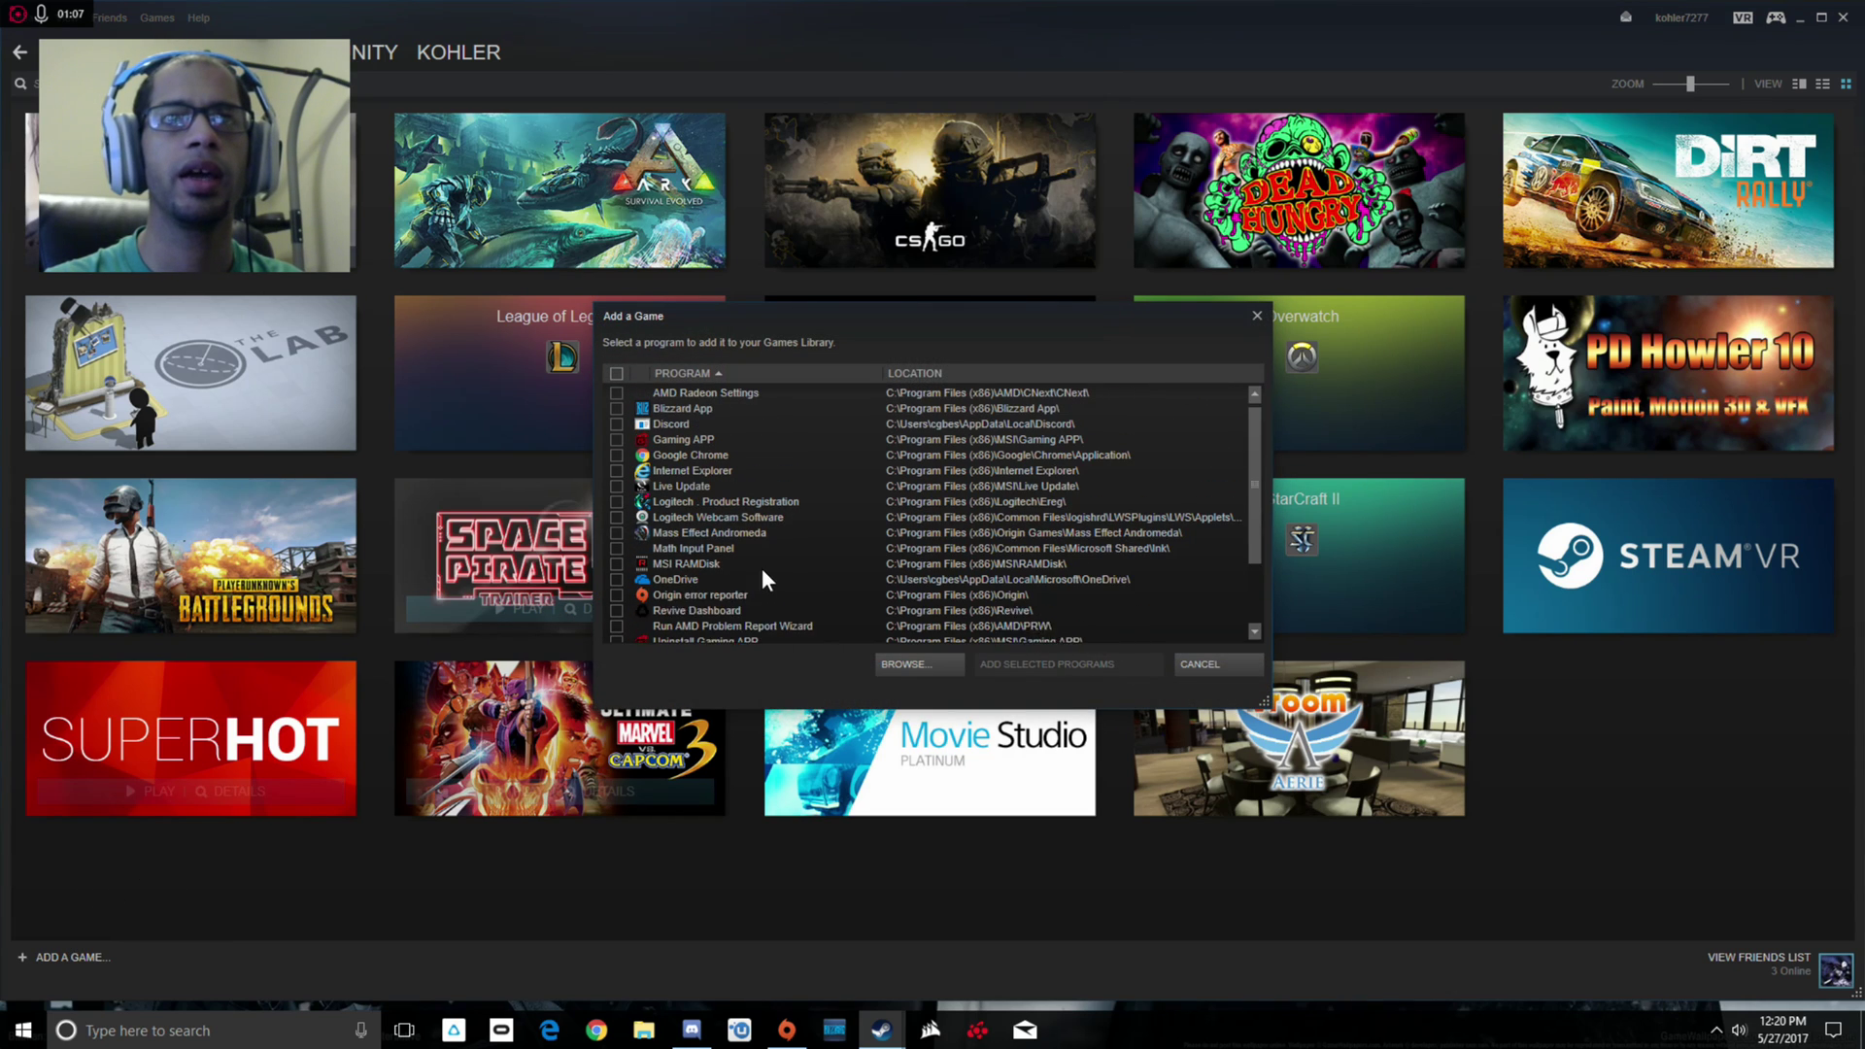
scroll(787, 445, down, 3)
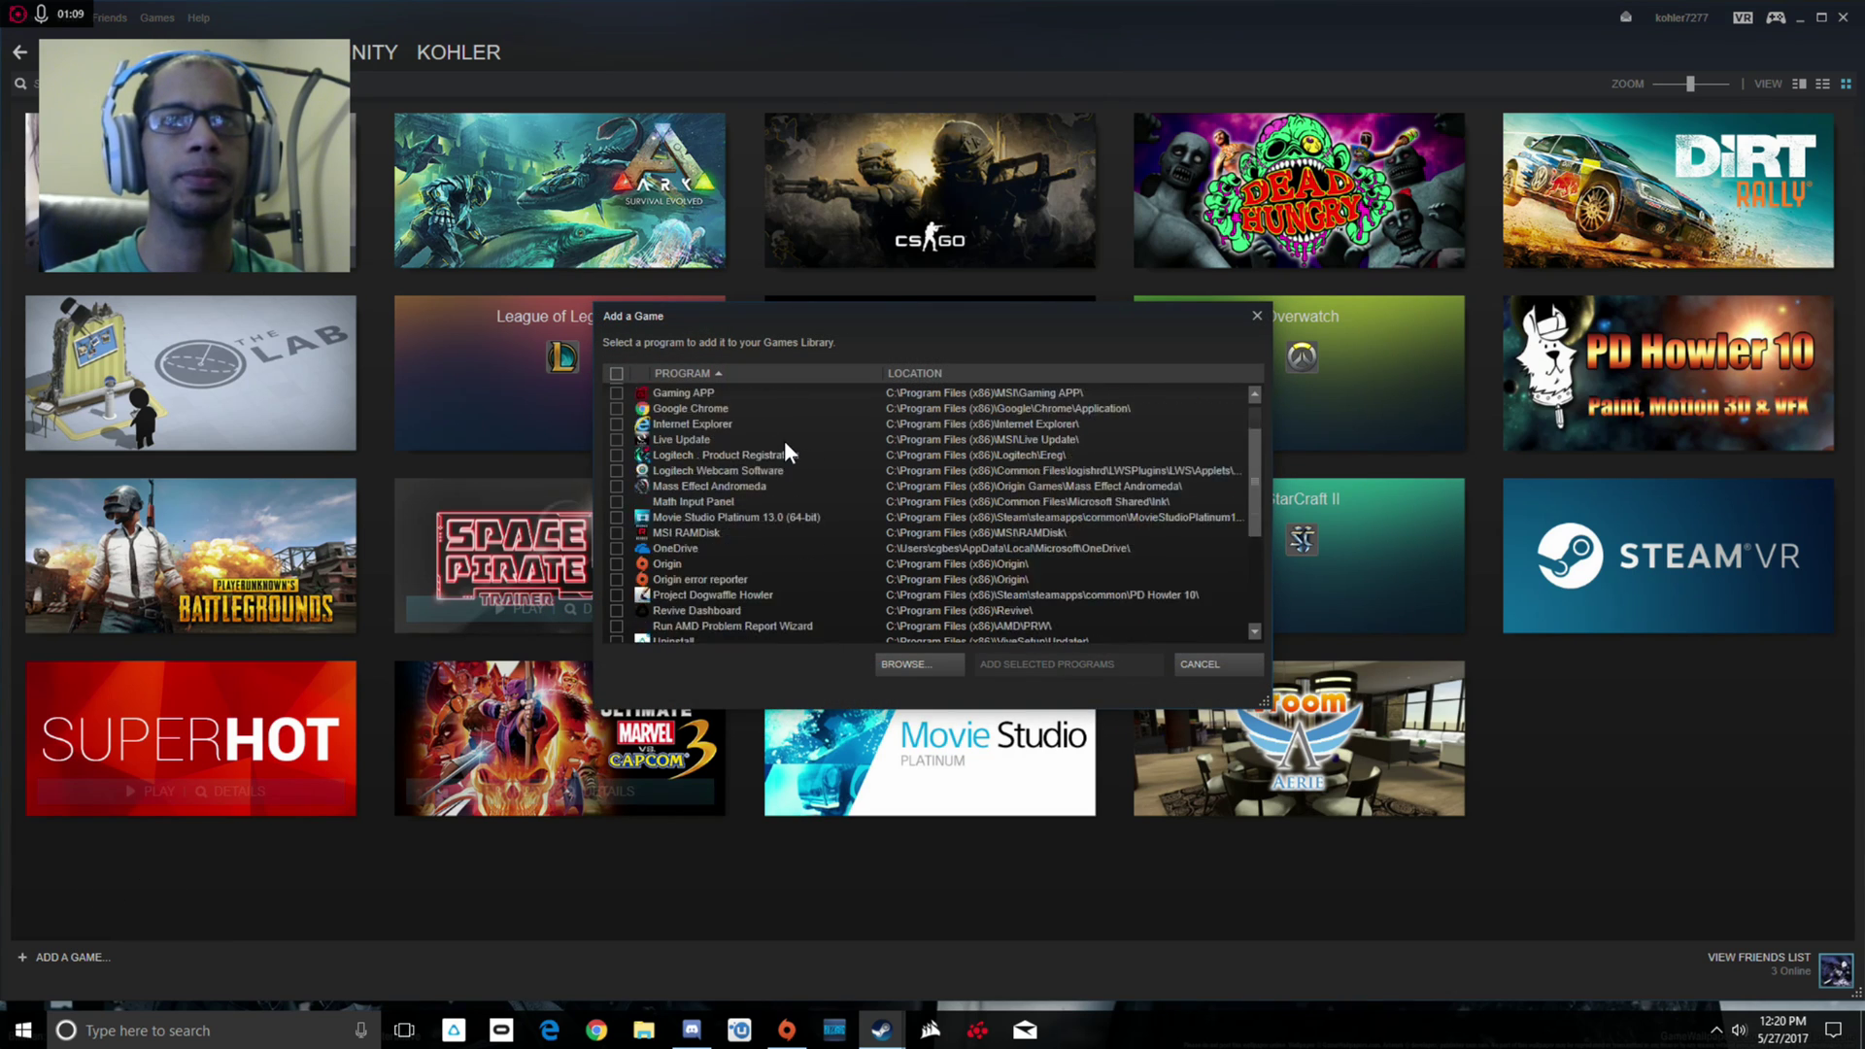
scroll(717, 549, down, 3)
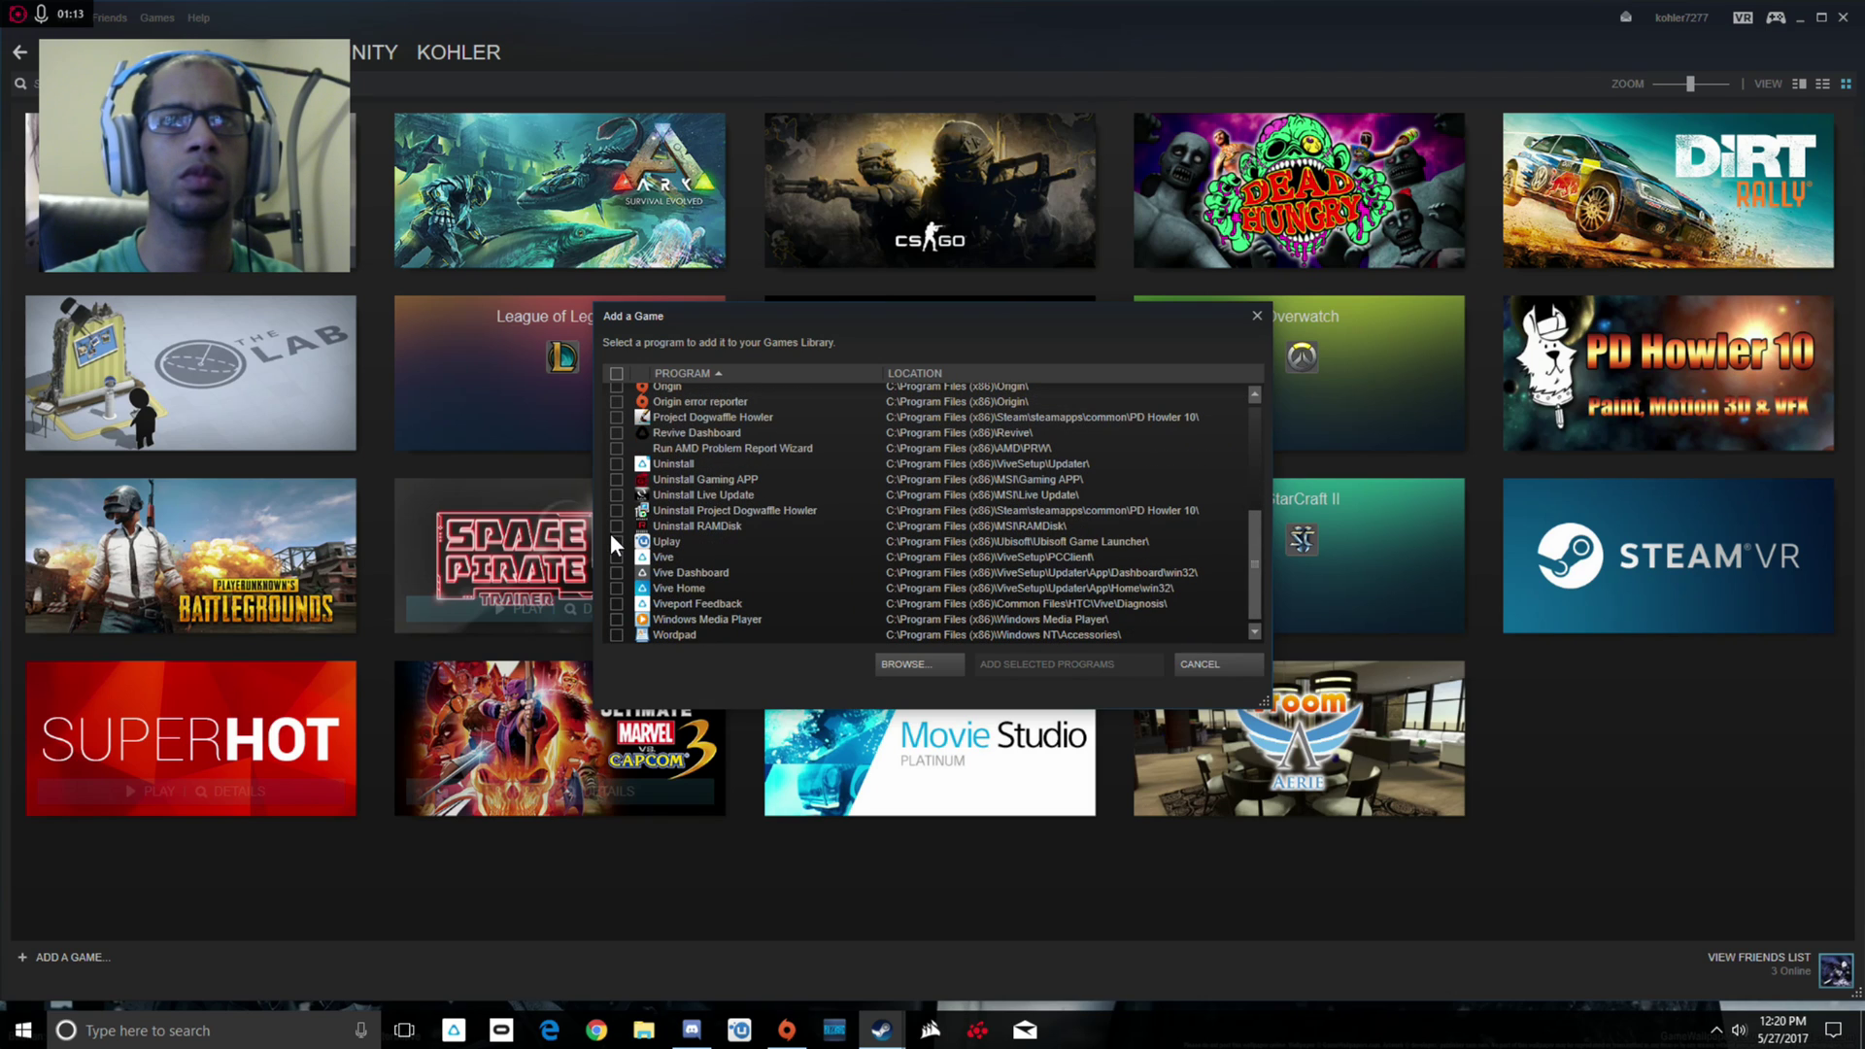
click(615, 541)
click(1076, 667)
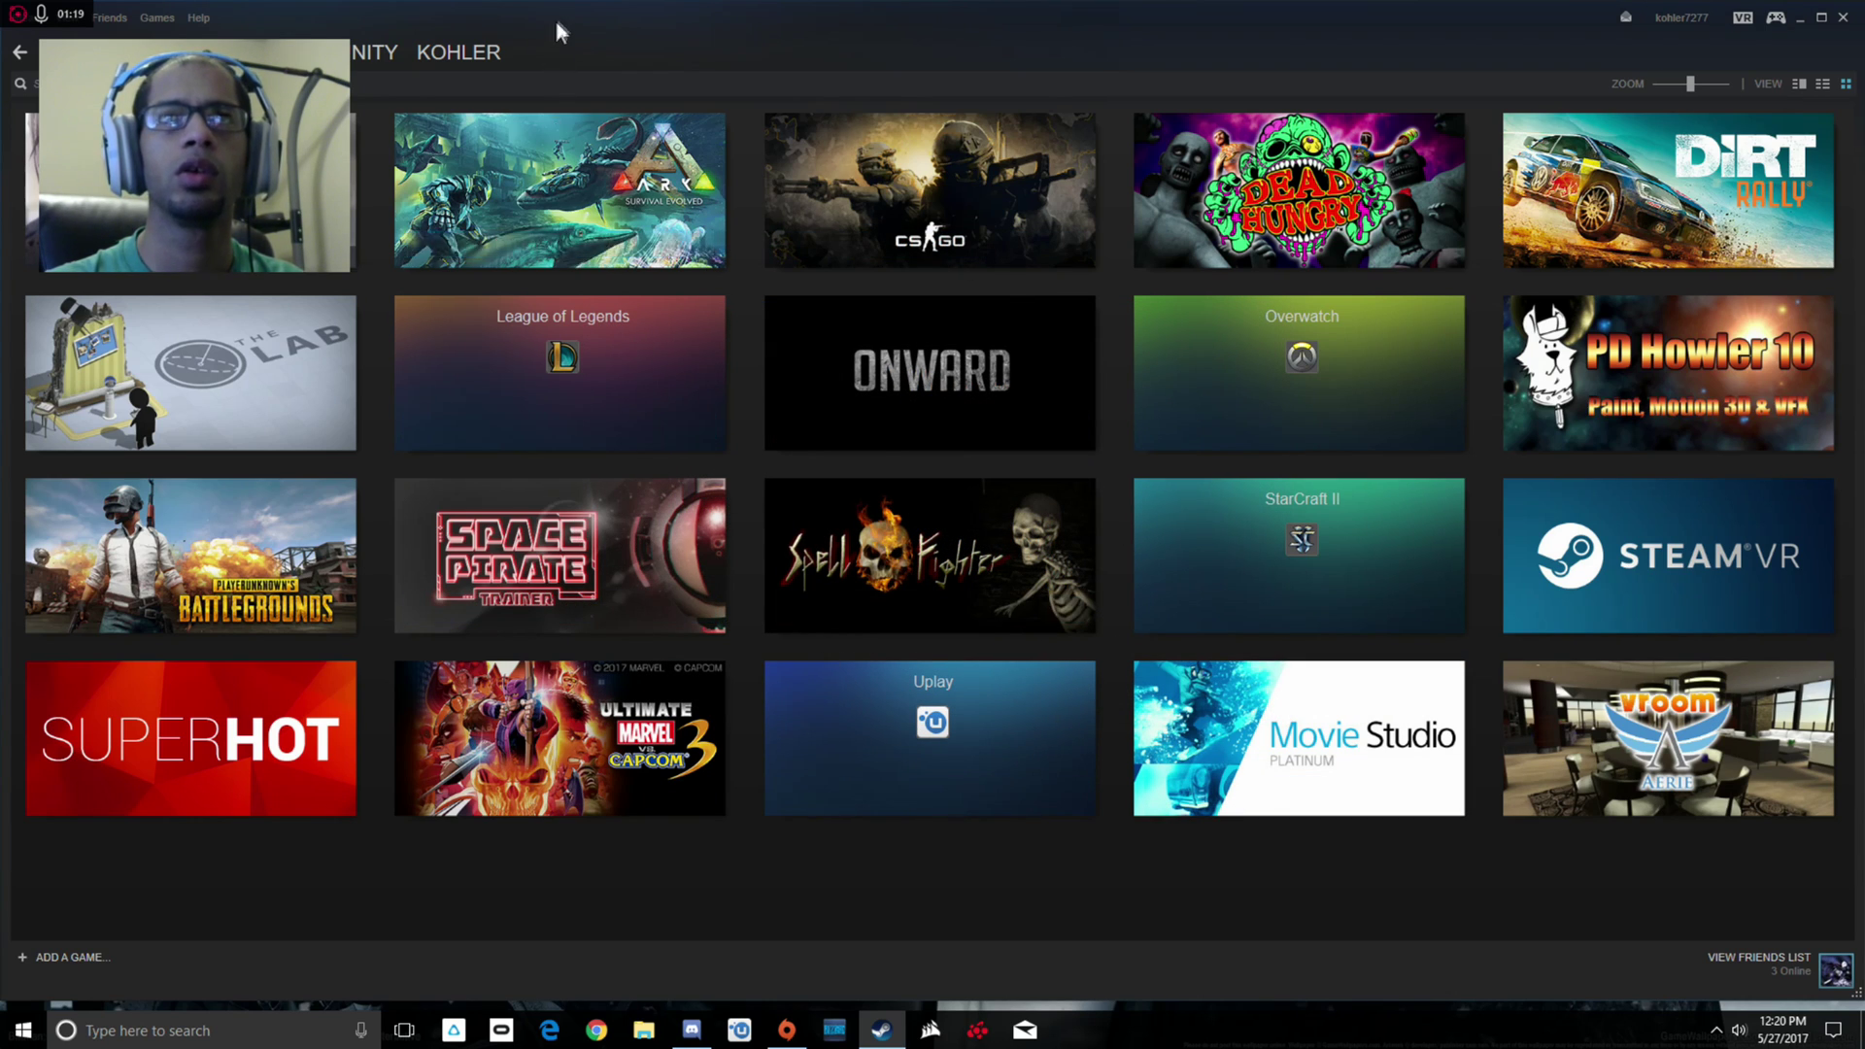
- Dock the Steam window to half the screen and show the web document URL in the For Honor desktop shortcut's properties
drag(554, 29, 1864, 233)
click(678, 224)
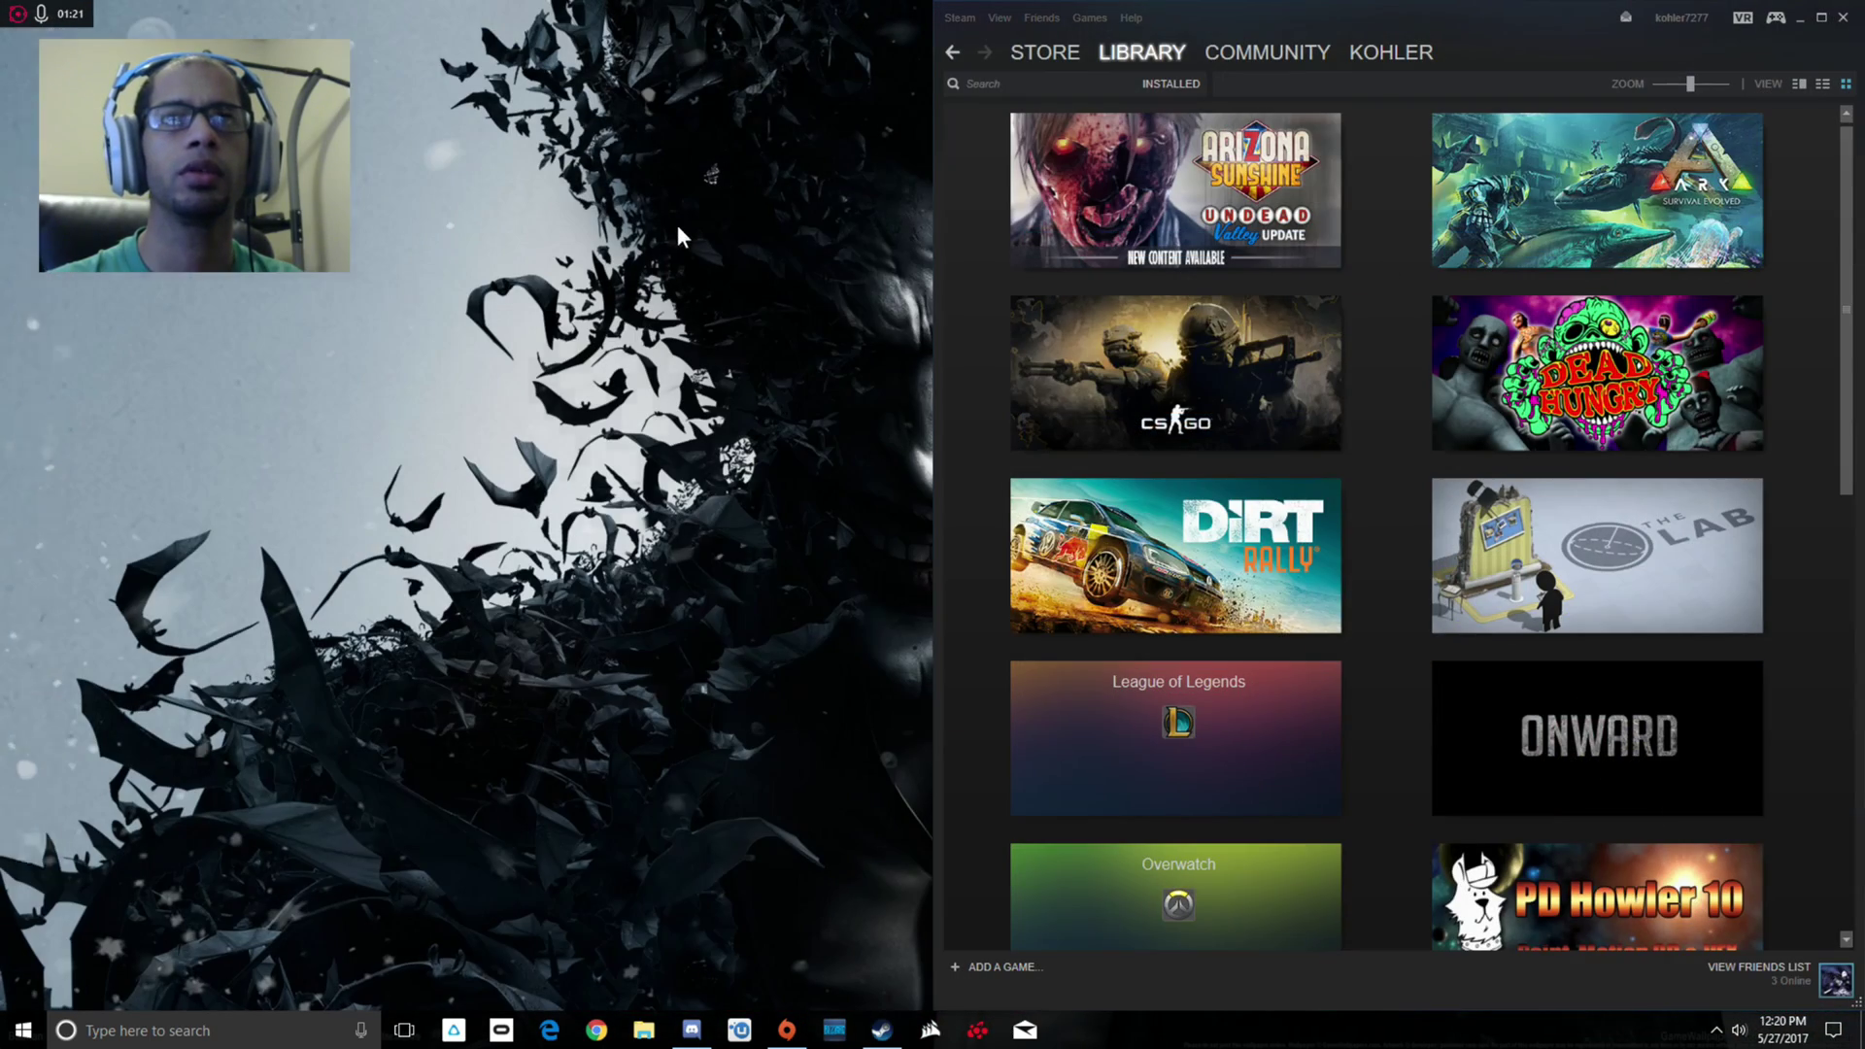
right_click(42, 715)
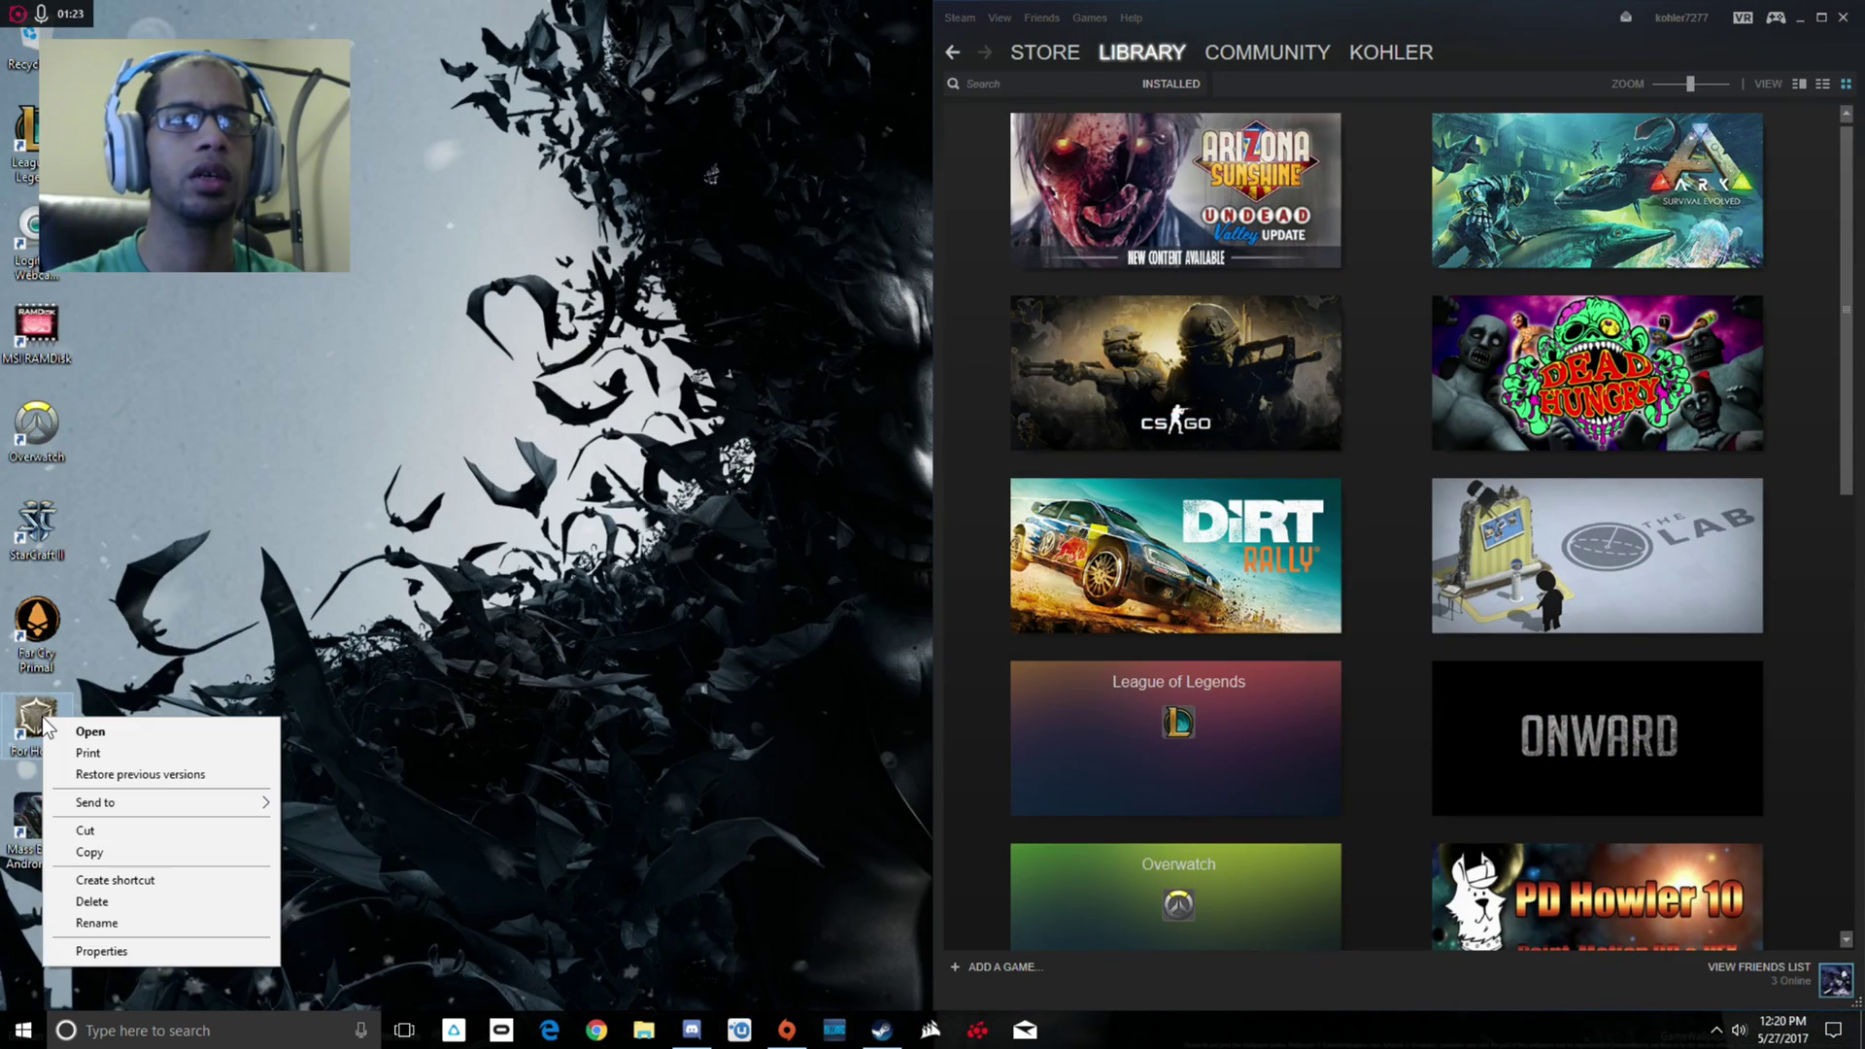
click(114, 949)
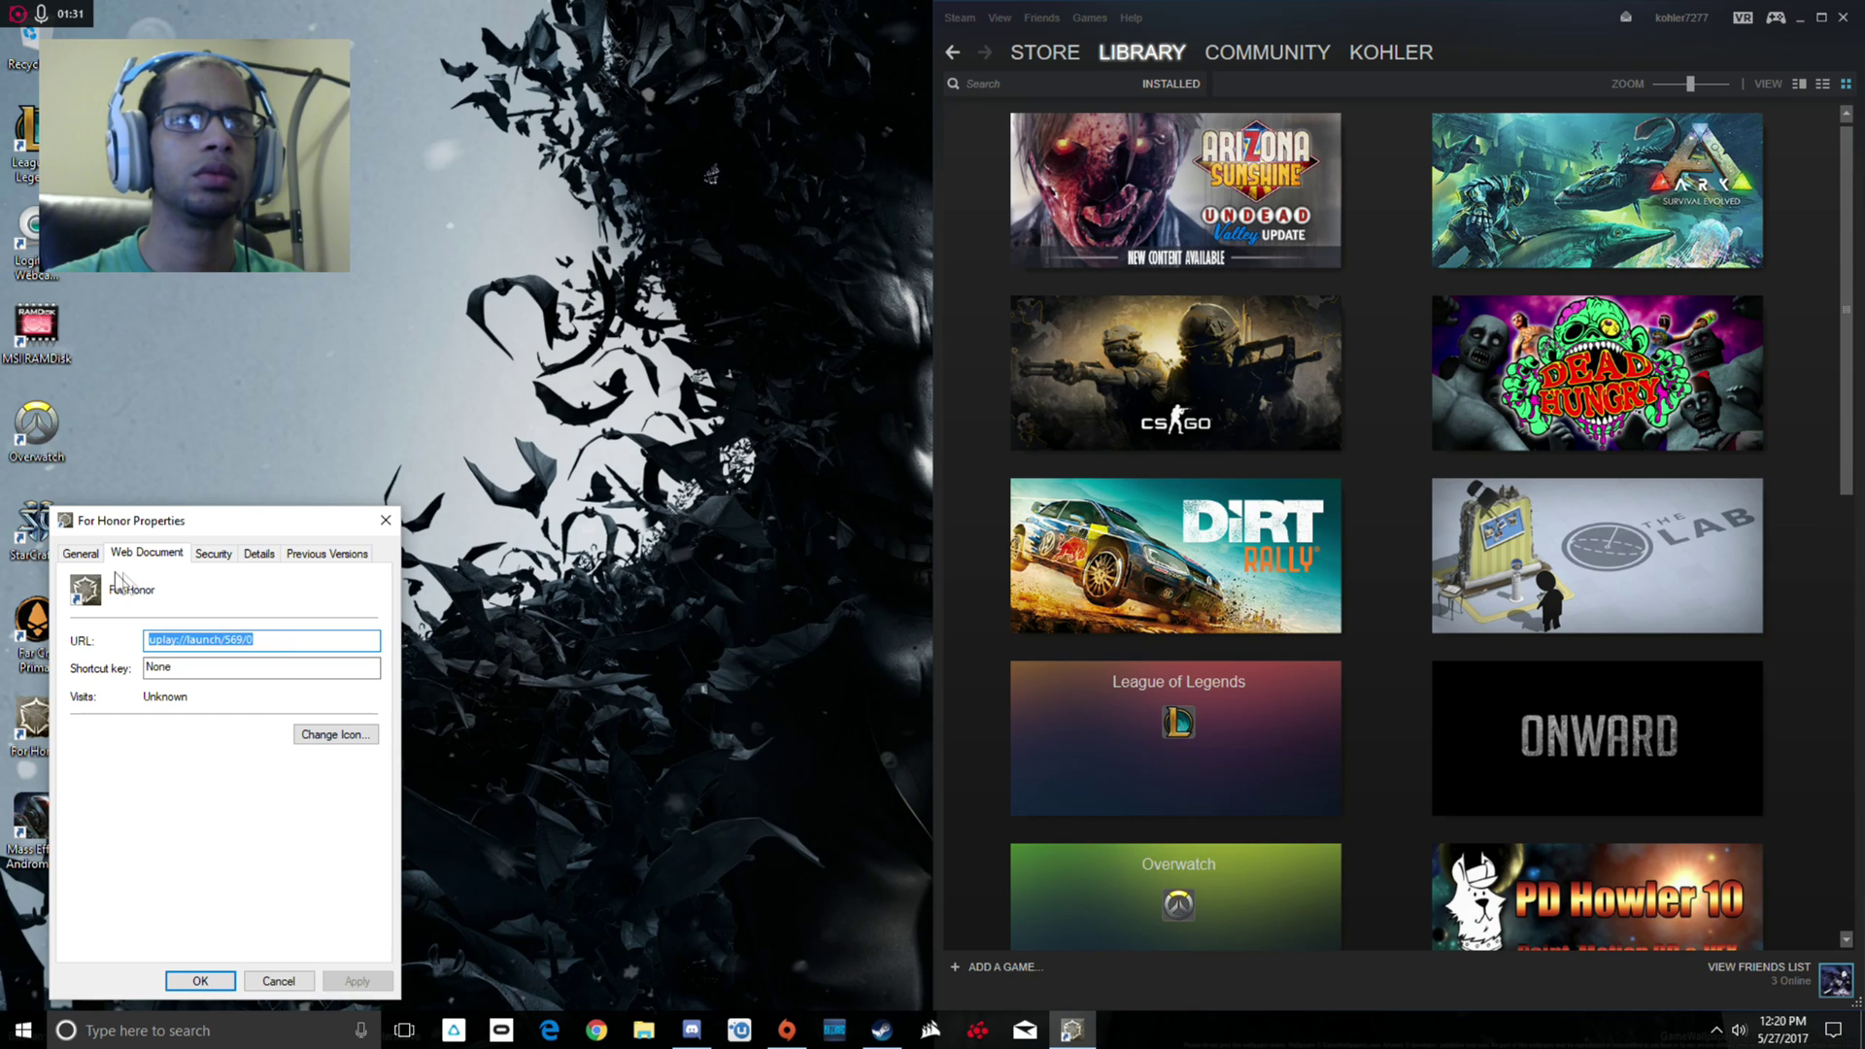
click(85, 555)
click(131, 553)
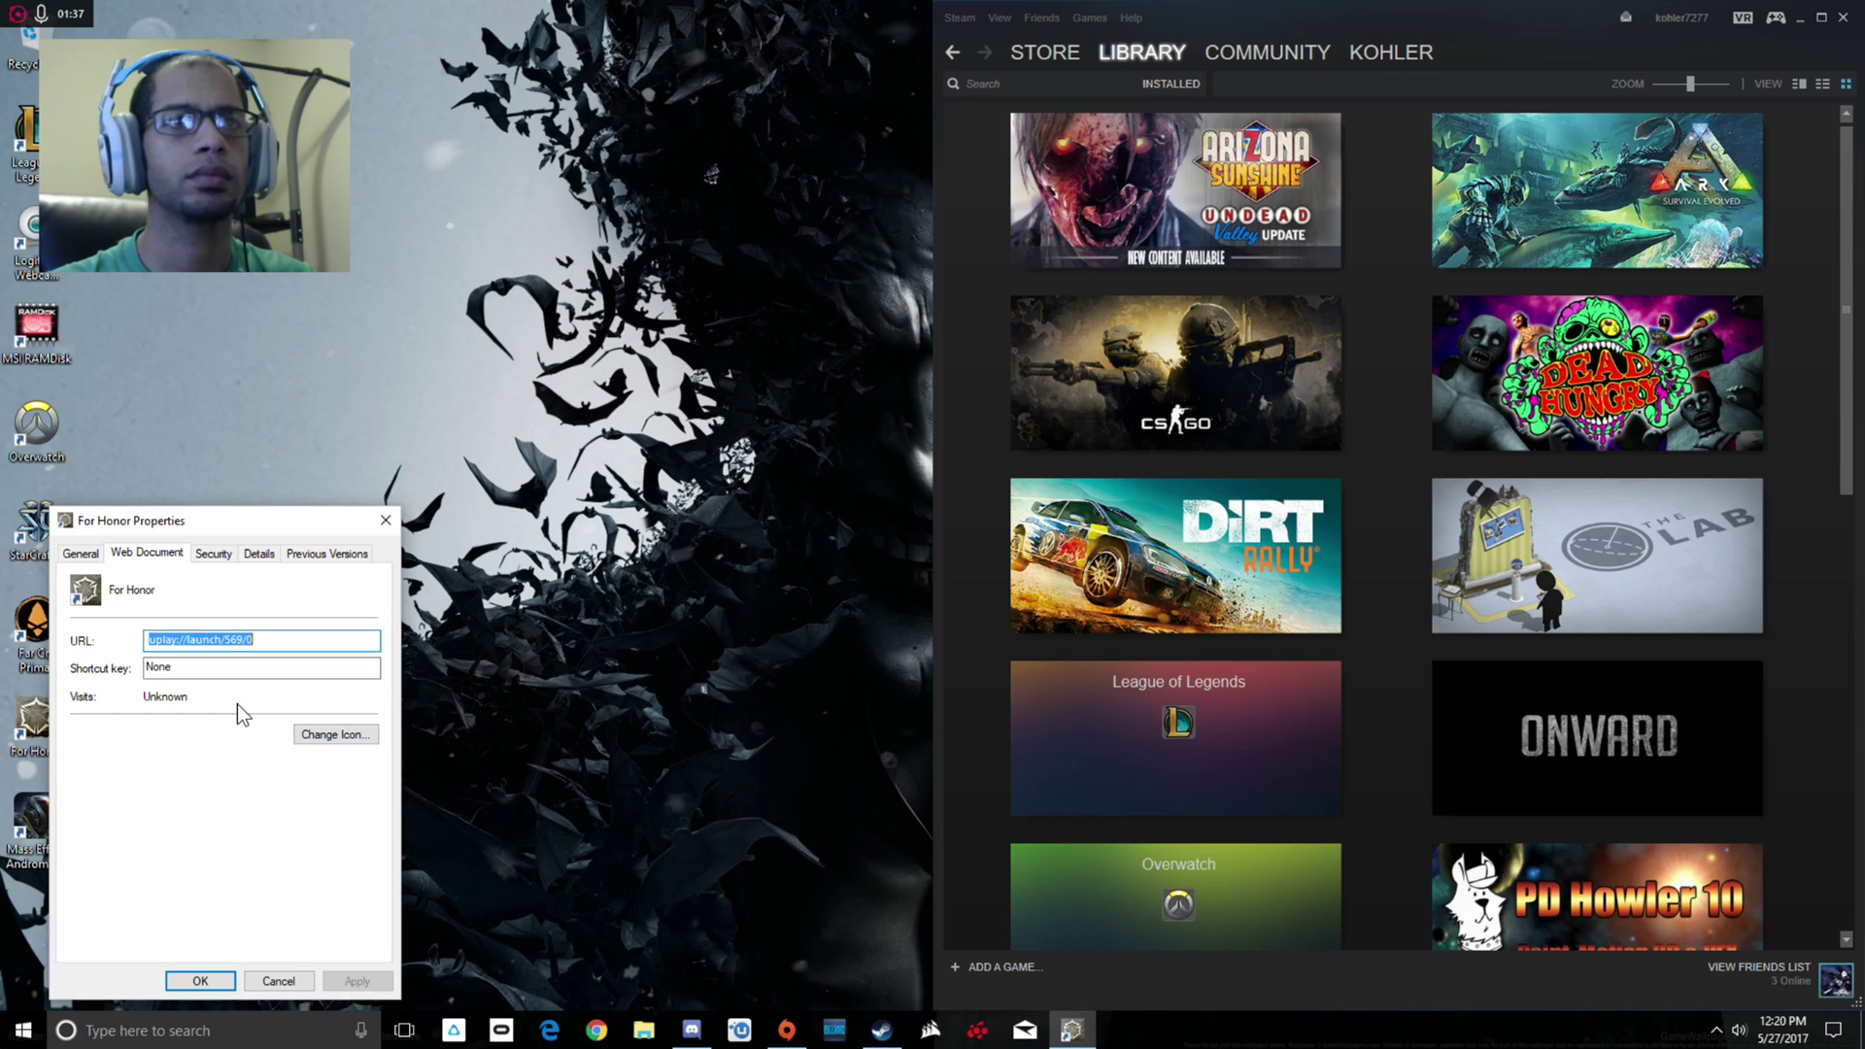
- Append uplay://launch/569/0 to the target of the Uplay shortcut in Steam, and close both properties windows
mouse_move(1255, 610)
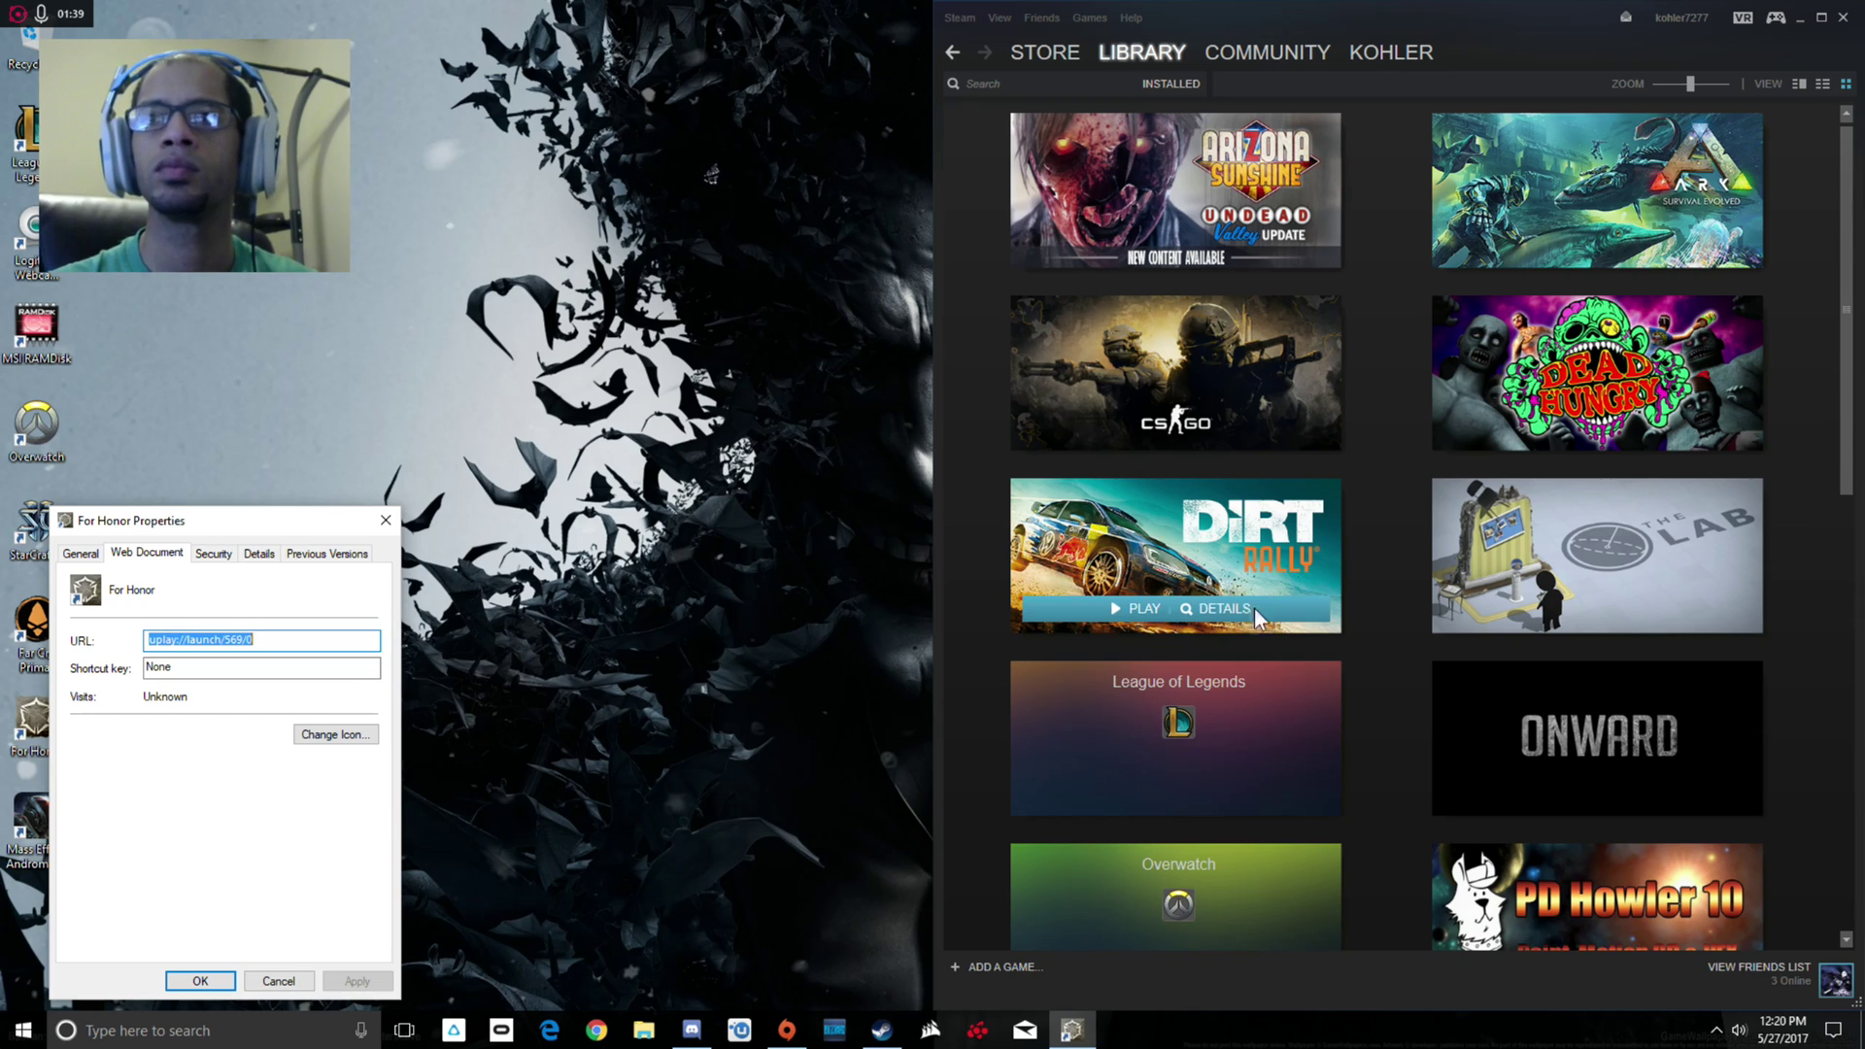
scroll(1318, 577, down, 10)
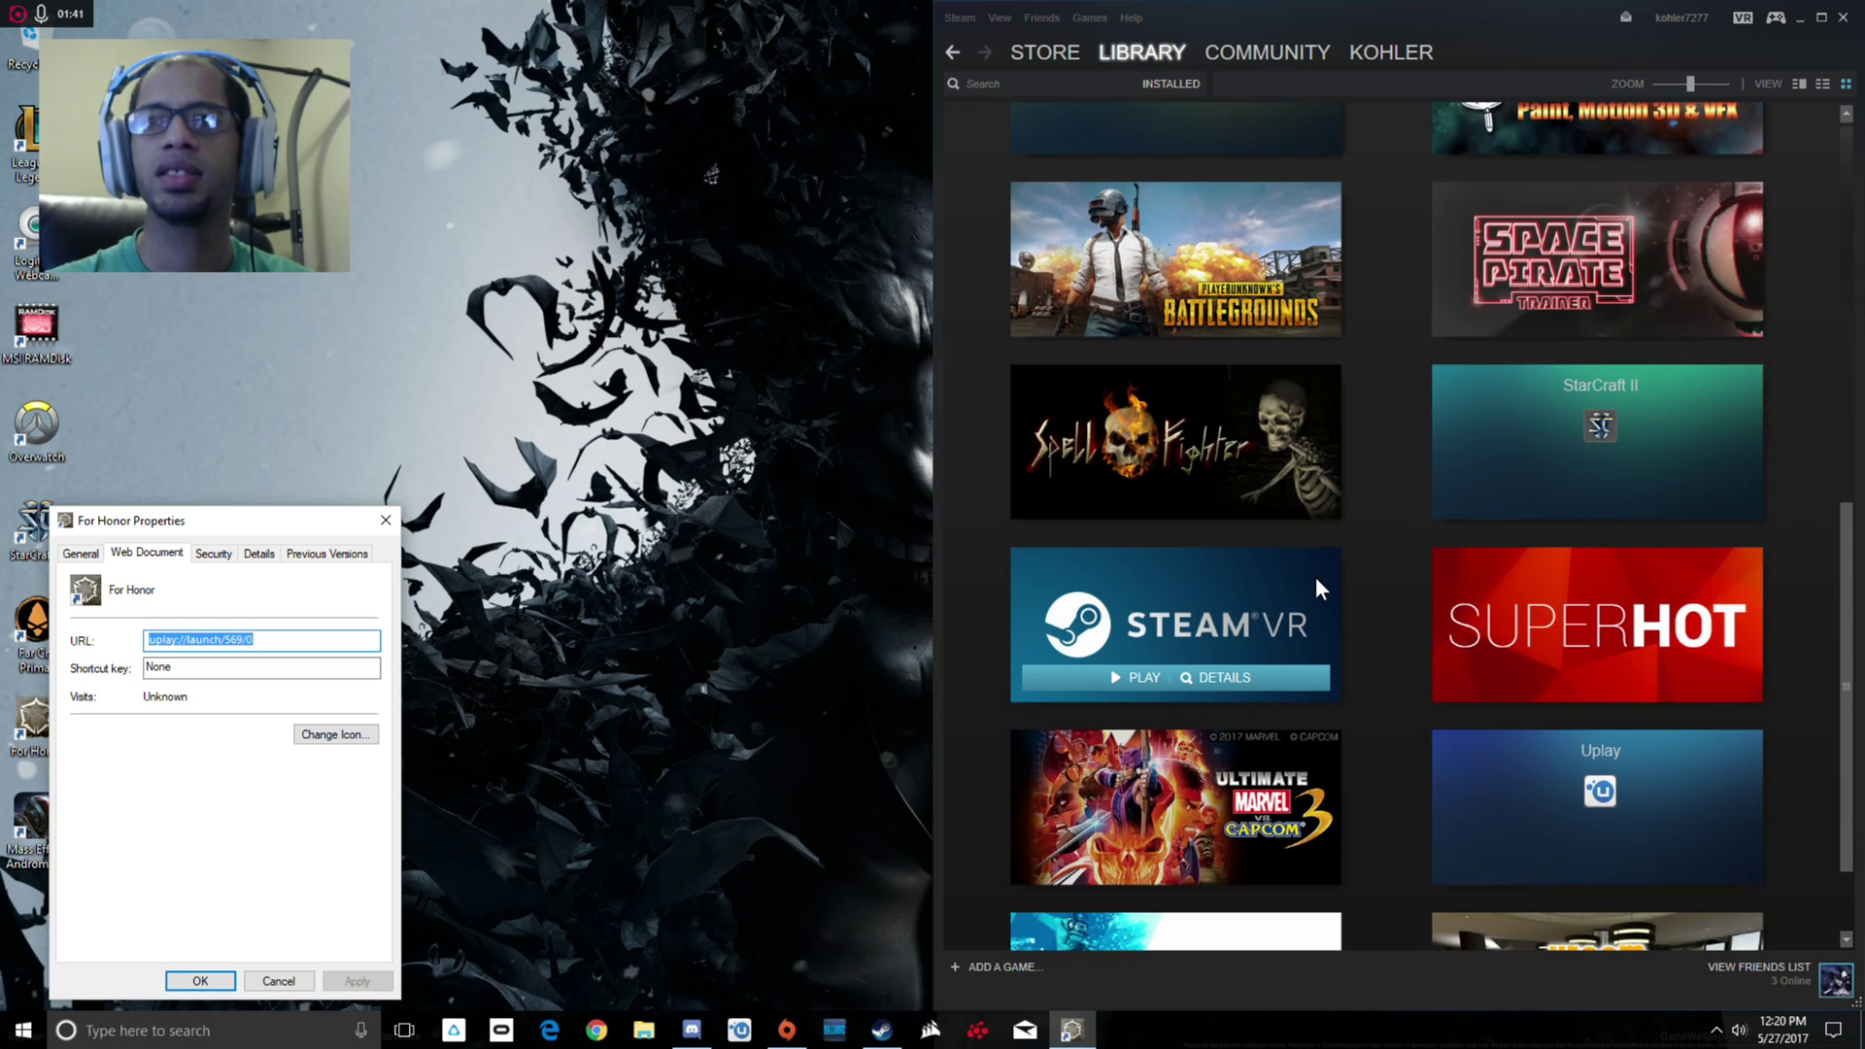
right_click(1490, 676)
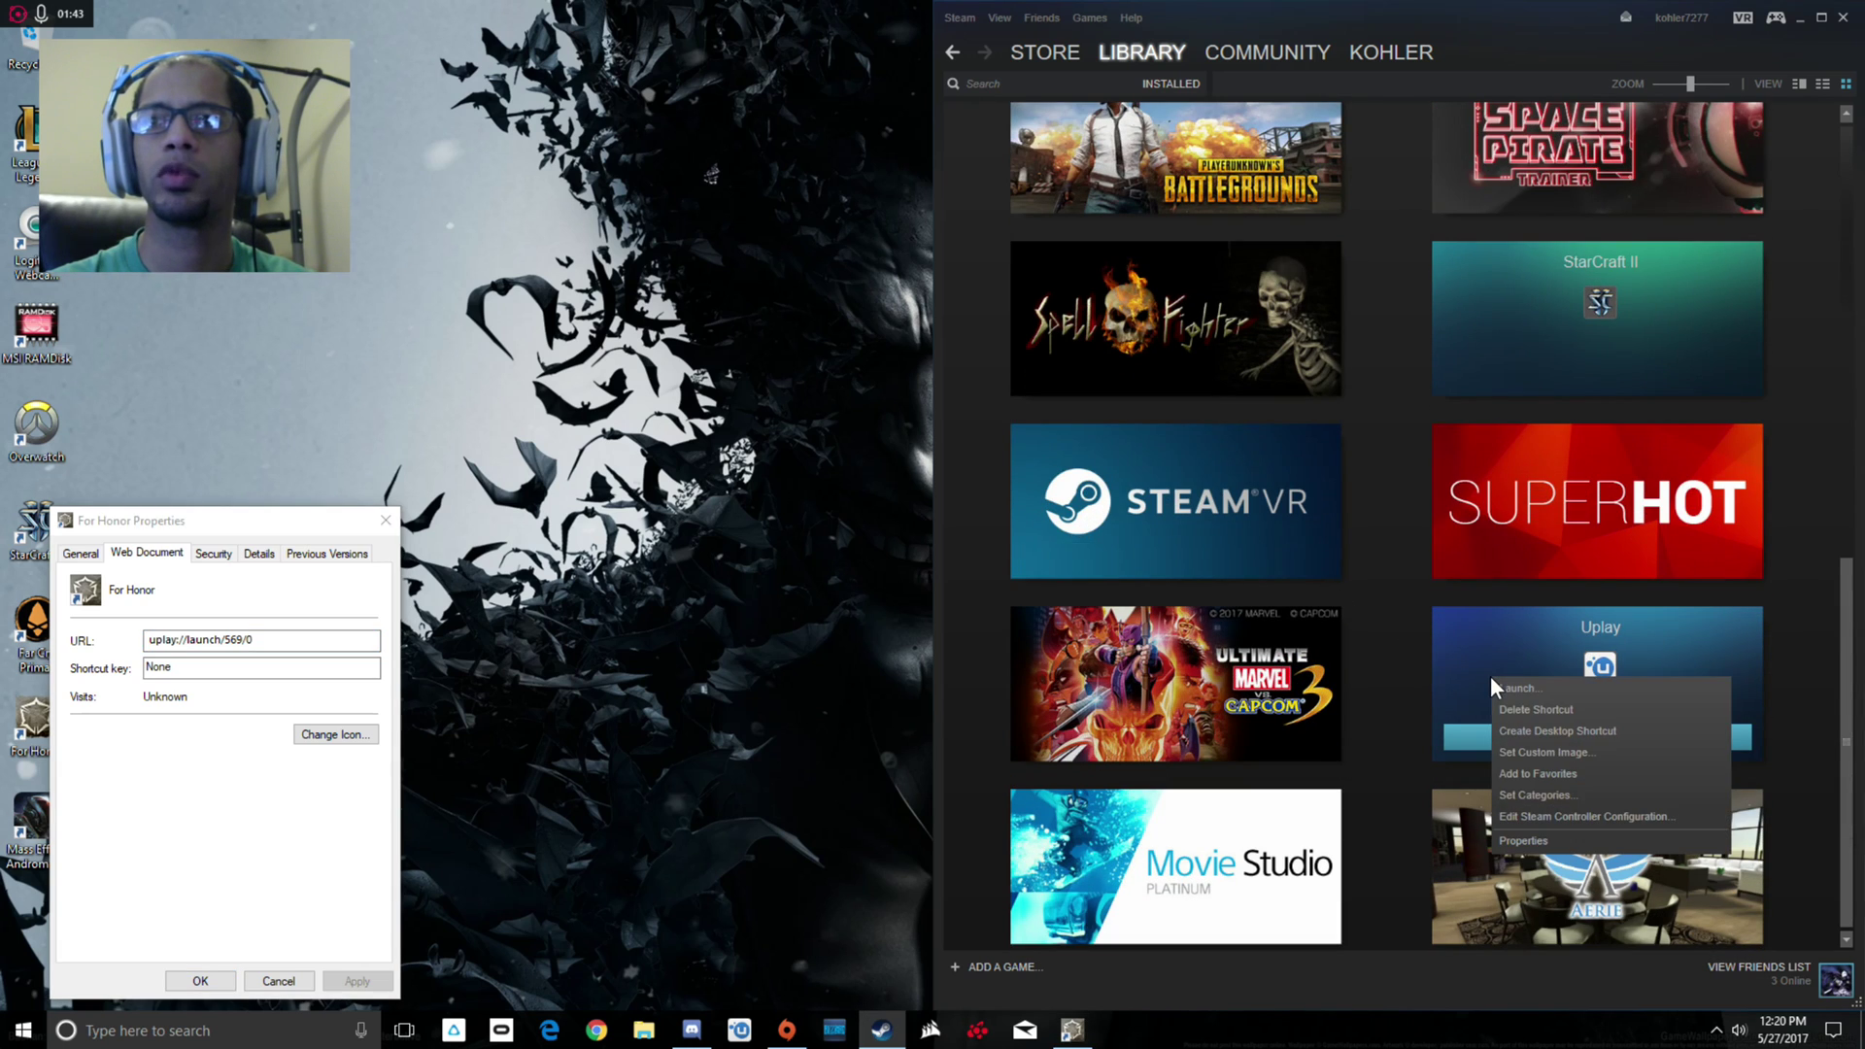
click(1523, 831)
right_click(1496, 720)
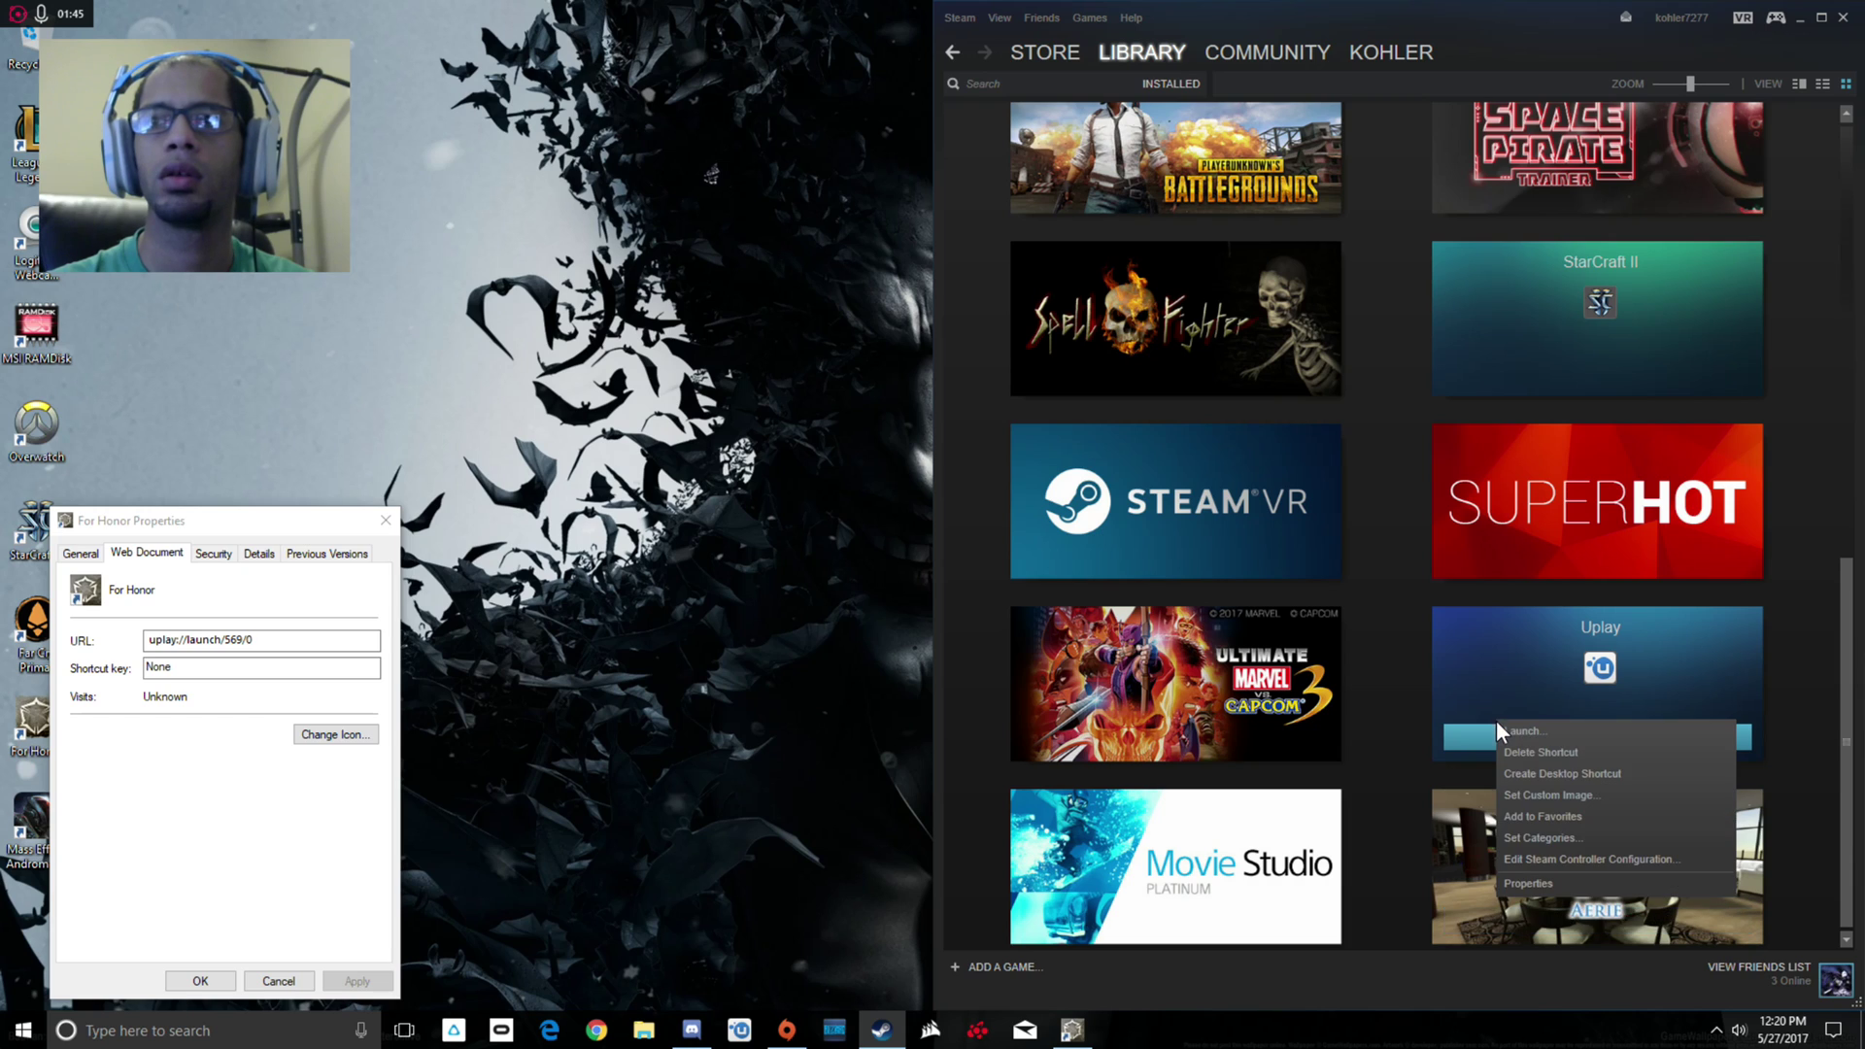
click(1527, 883)
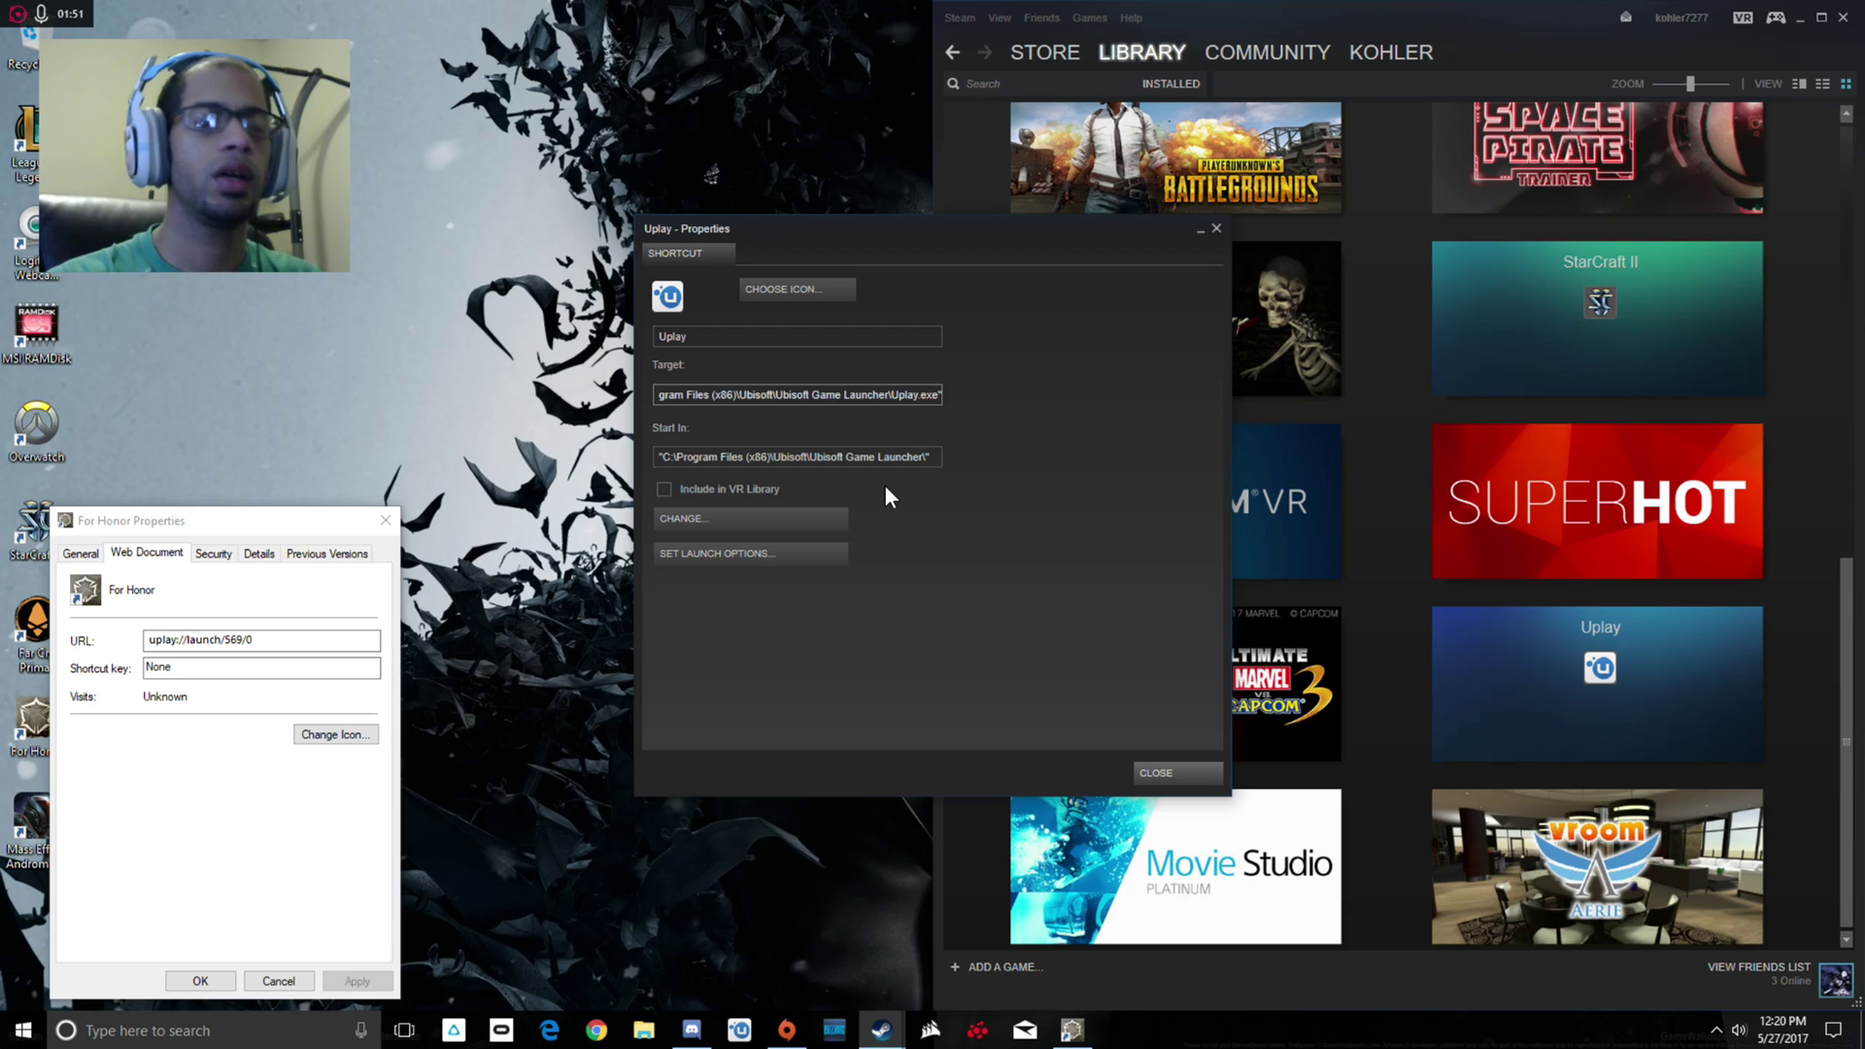
text(uplay://launch/569/0)
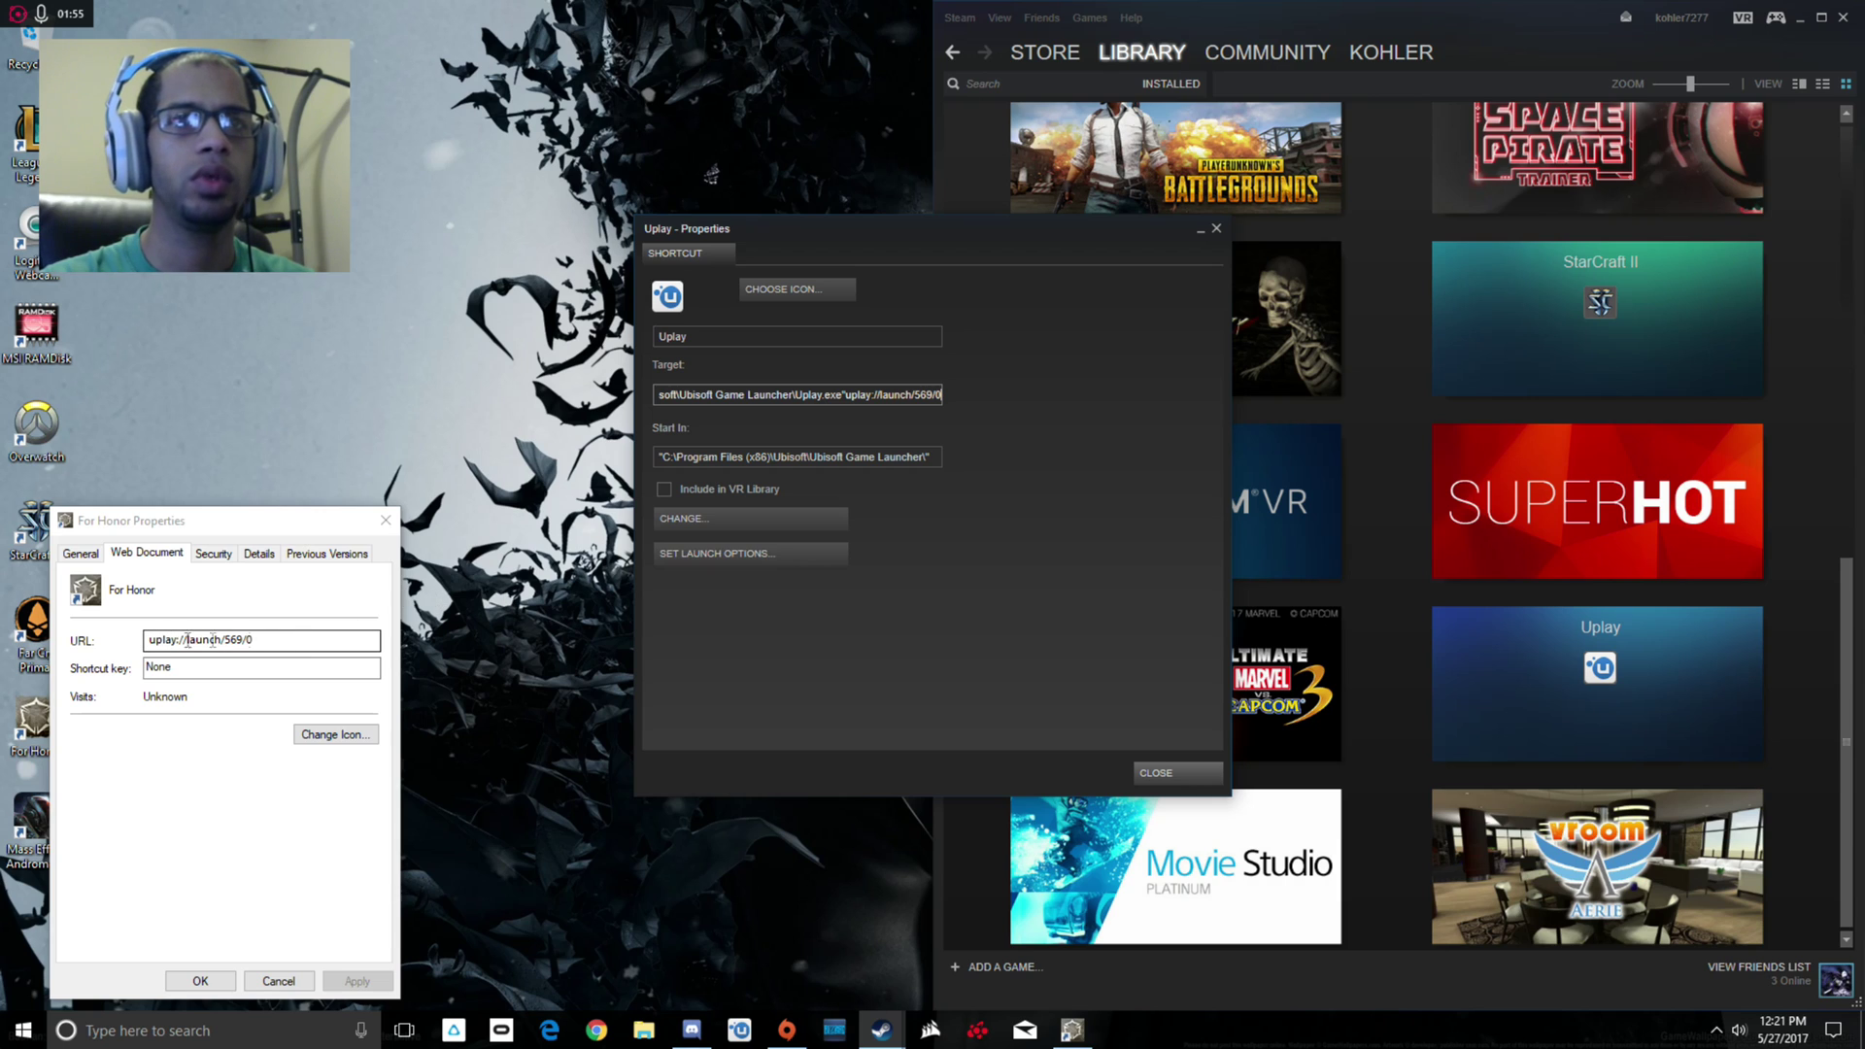
click(1156, 772)
click(385, 521)
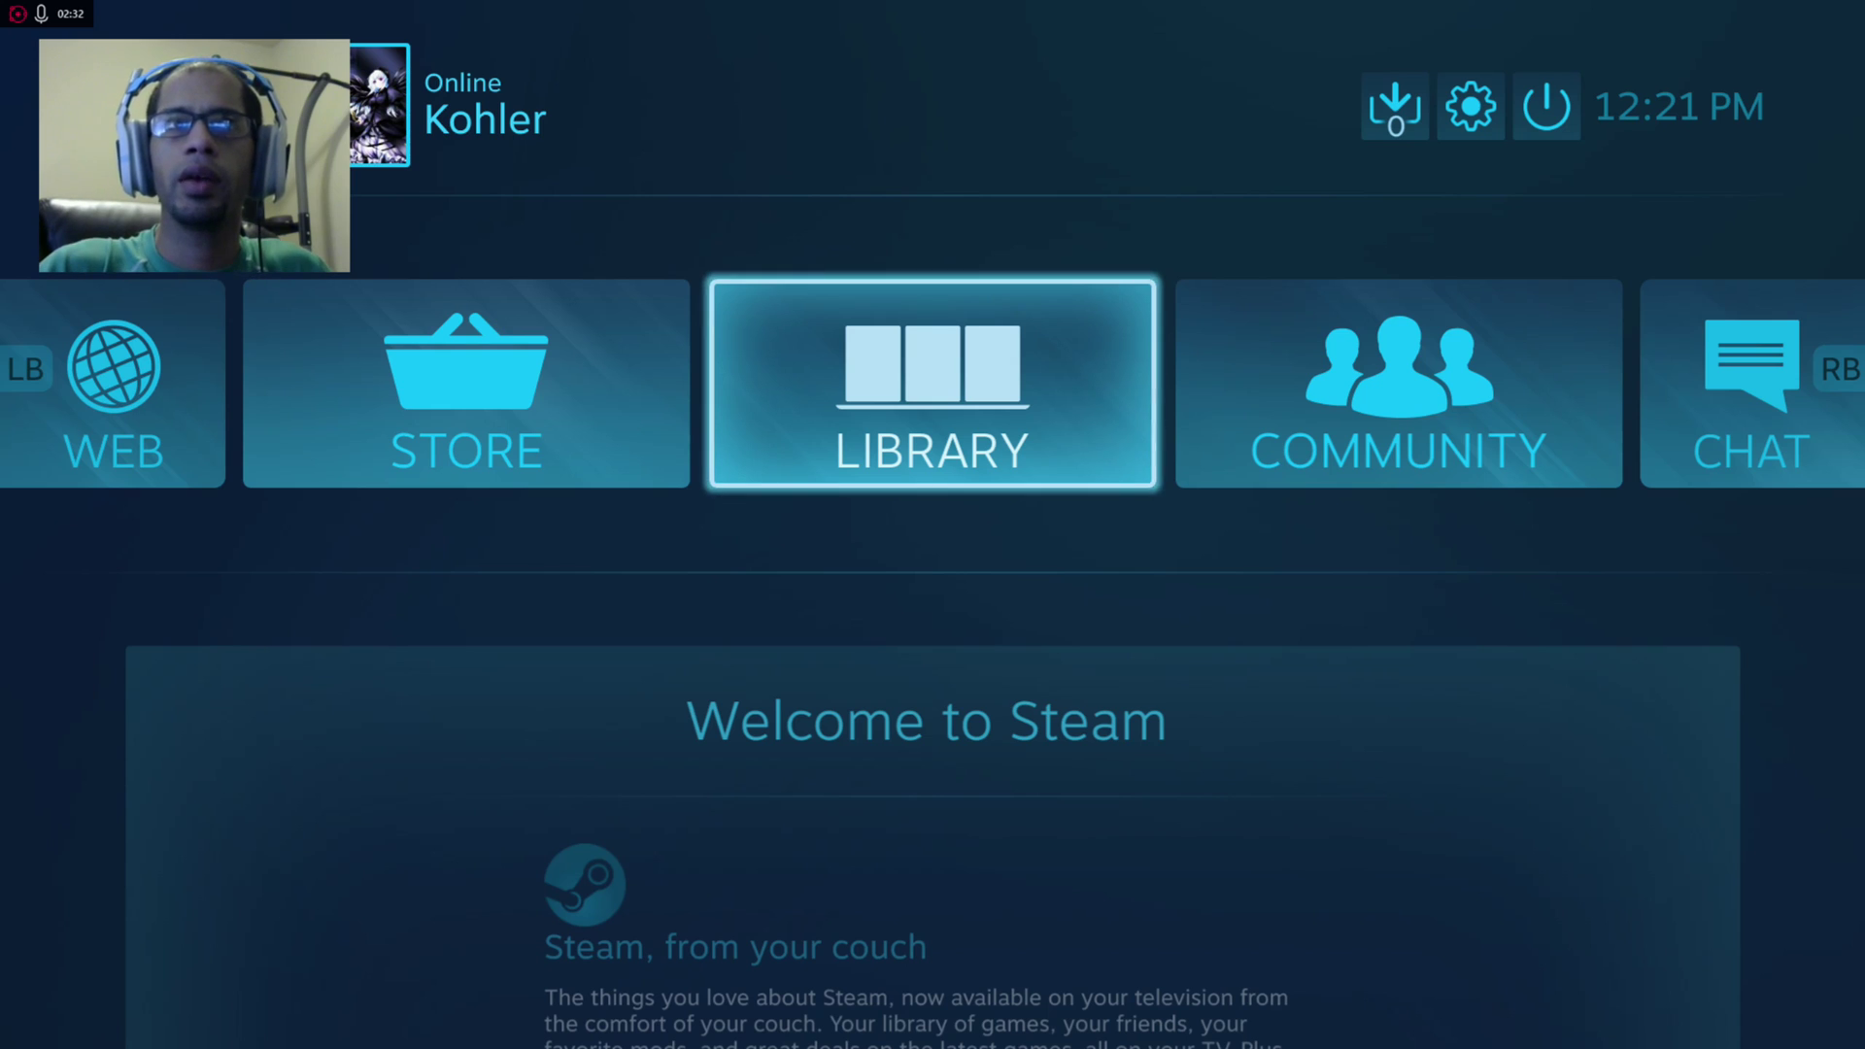
- Show the installed games in the Steam Big Picture library
key(Return)
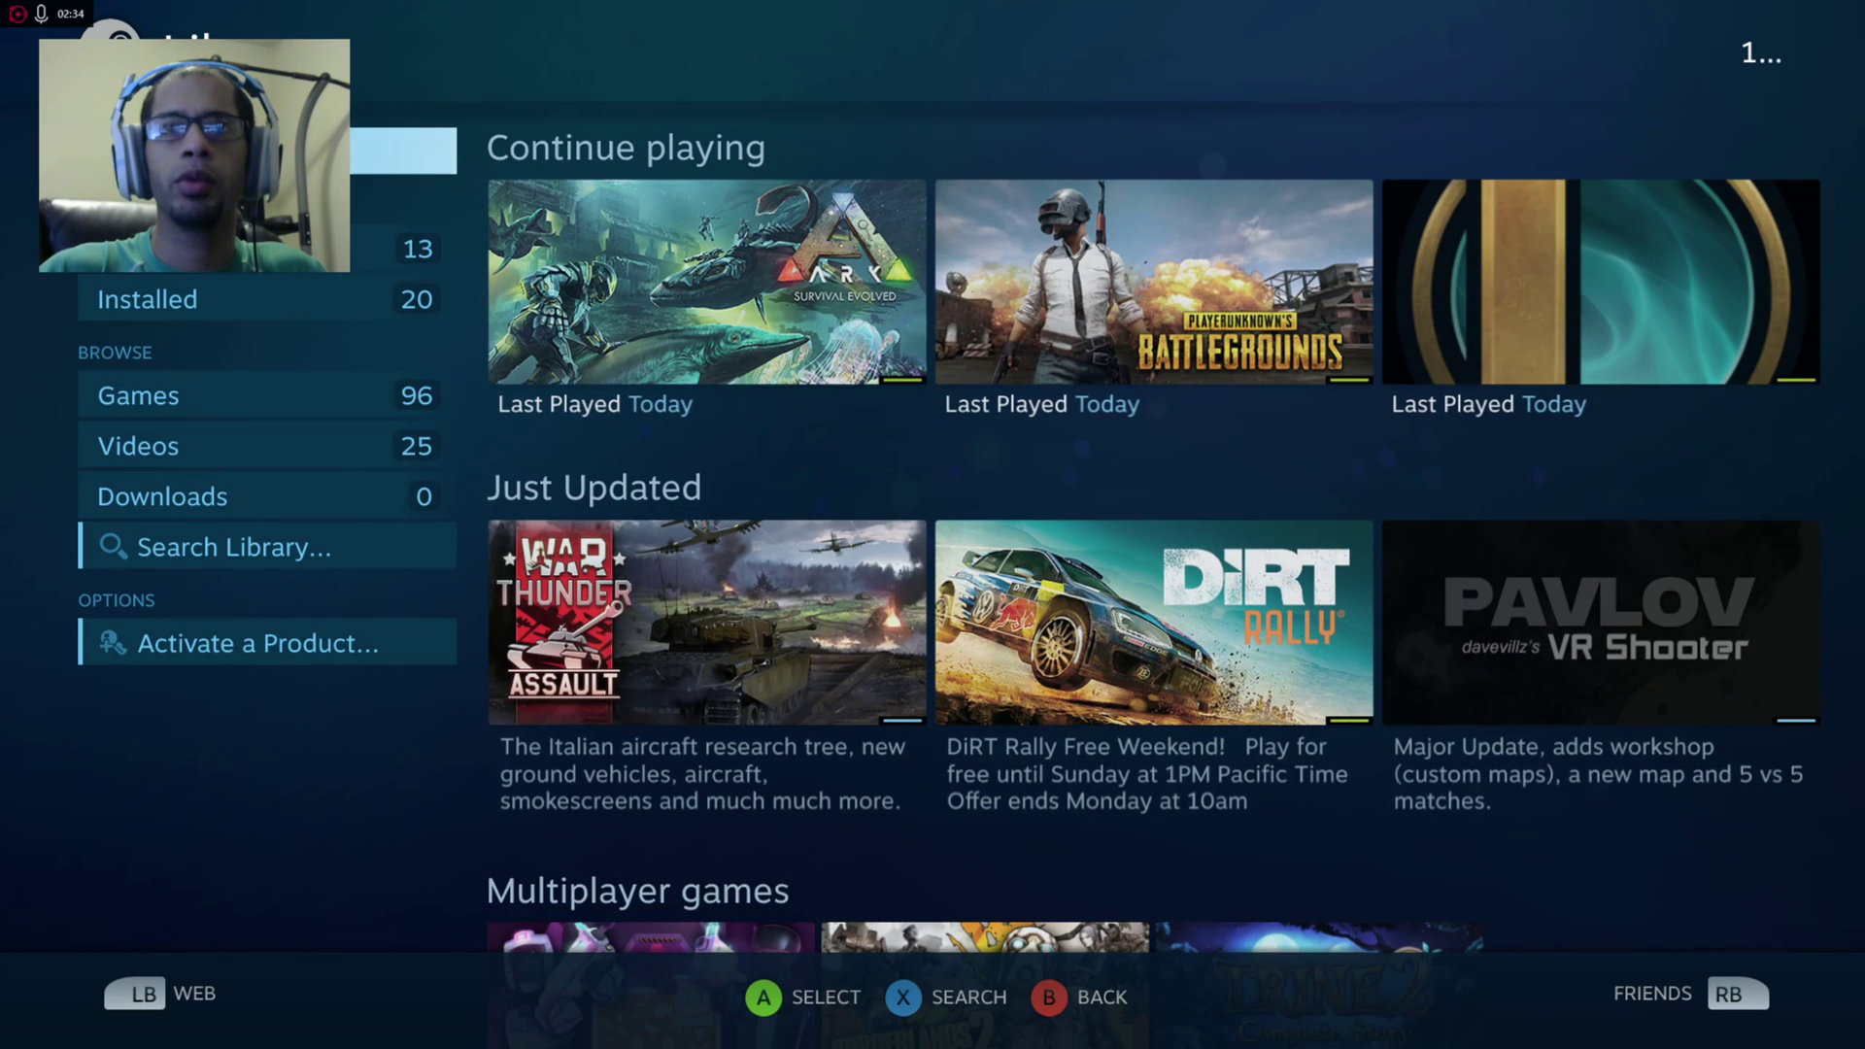
key(Down)
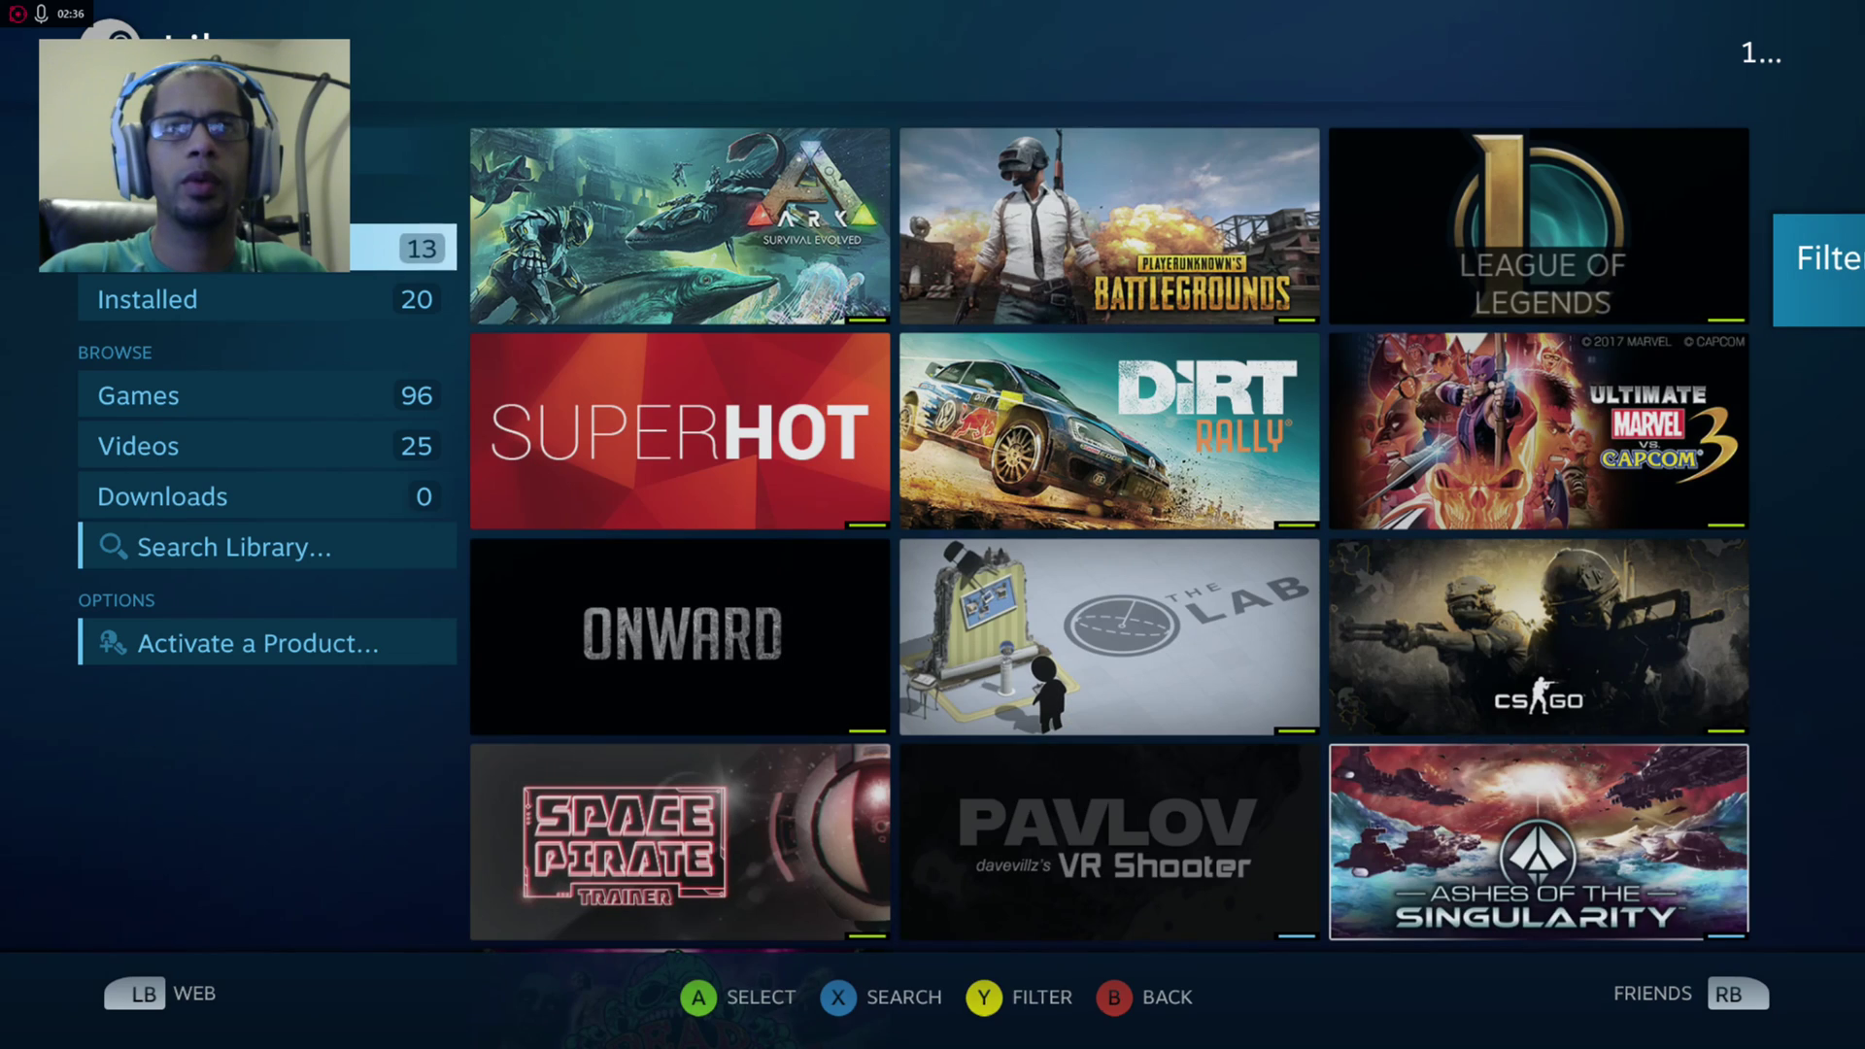
key(Down)
key(Right)
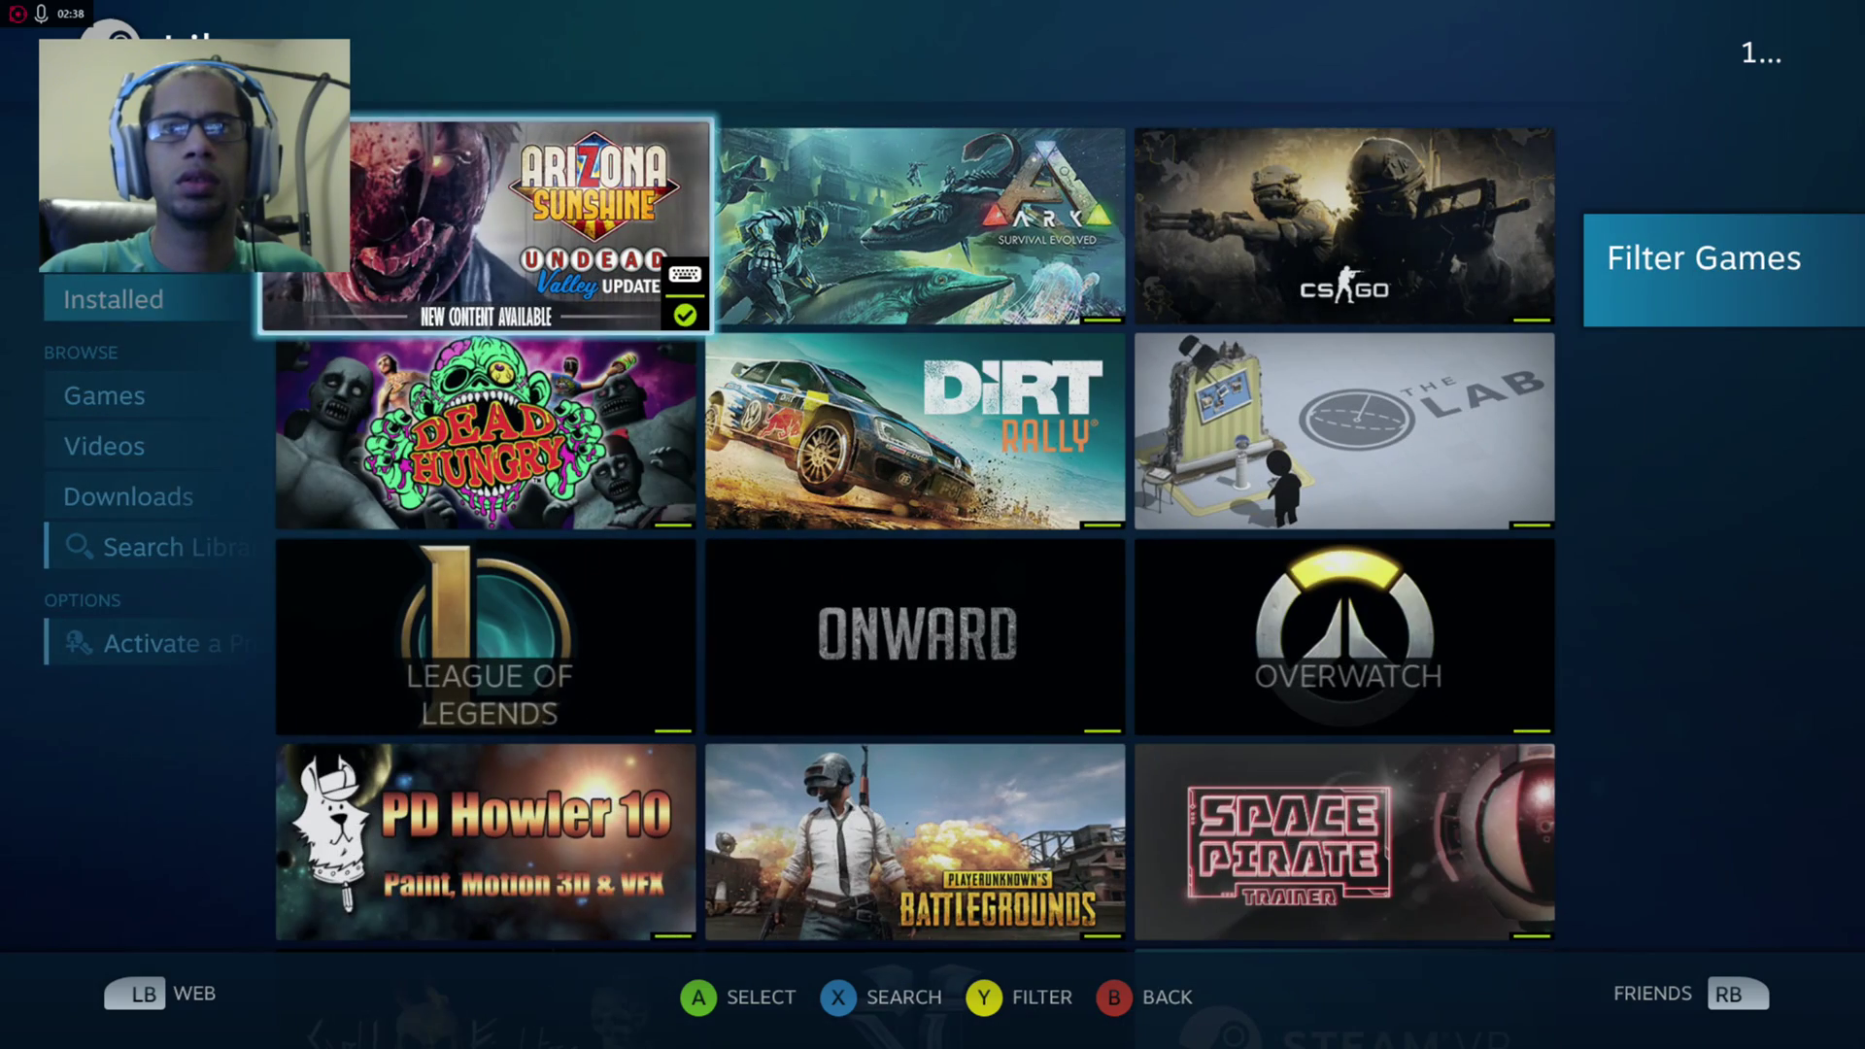
- Launch the Uplay shortcut from the installed games and continue past For Honor's title screen to its main menu
key(Down)
key(Down)
key(Down)
key(Down)
key(Down)
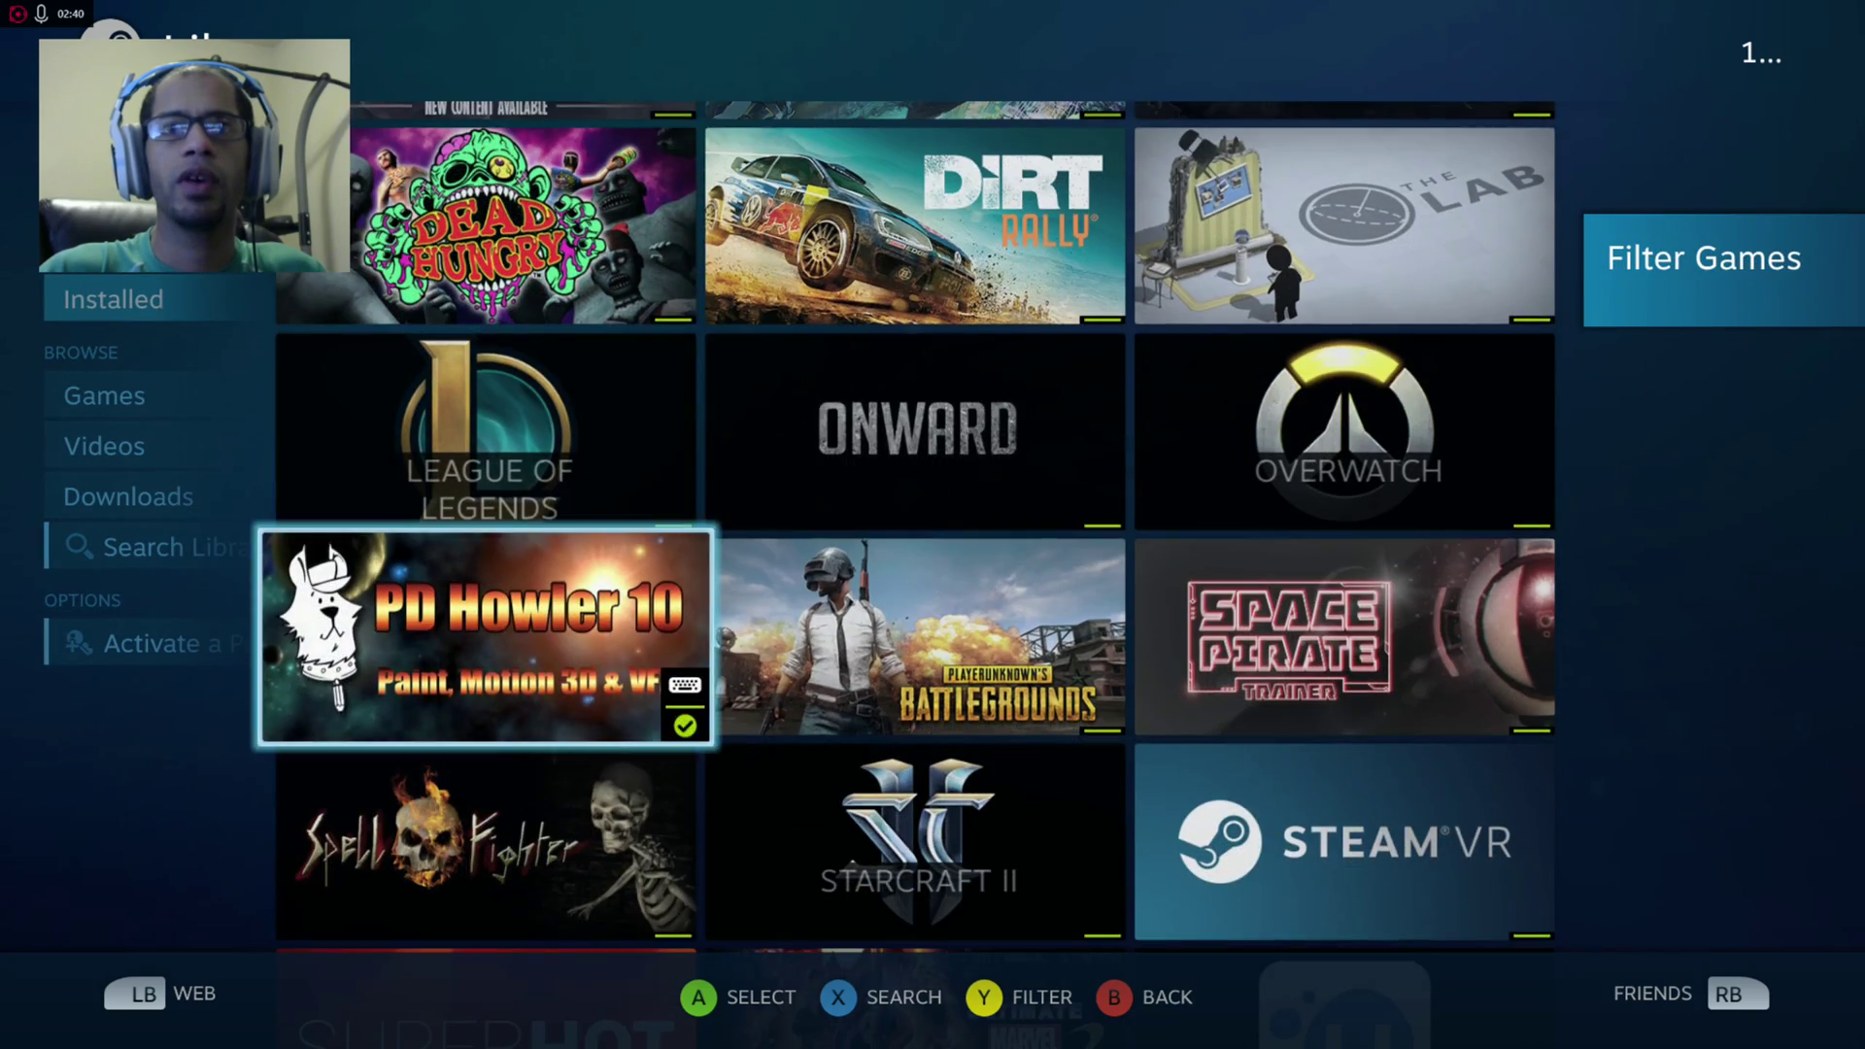
key(Right)
key(Right)
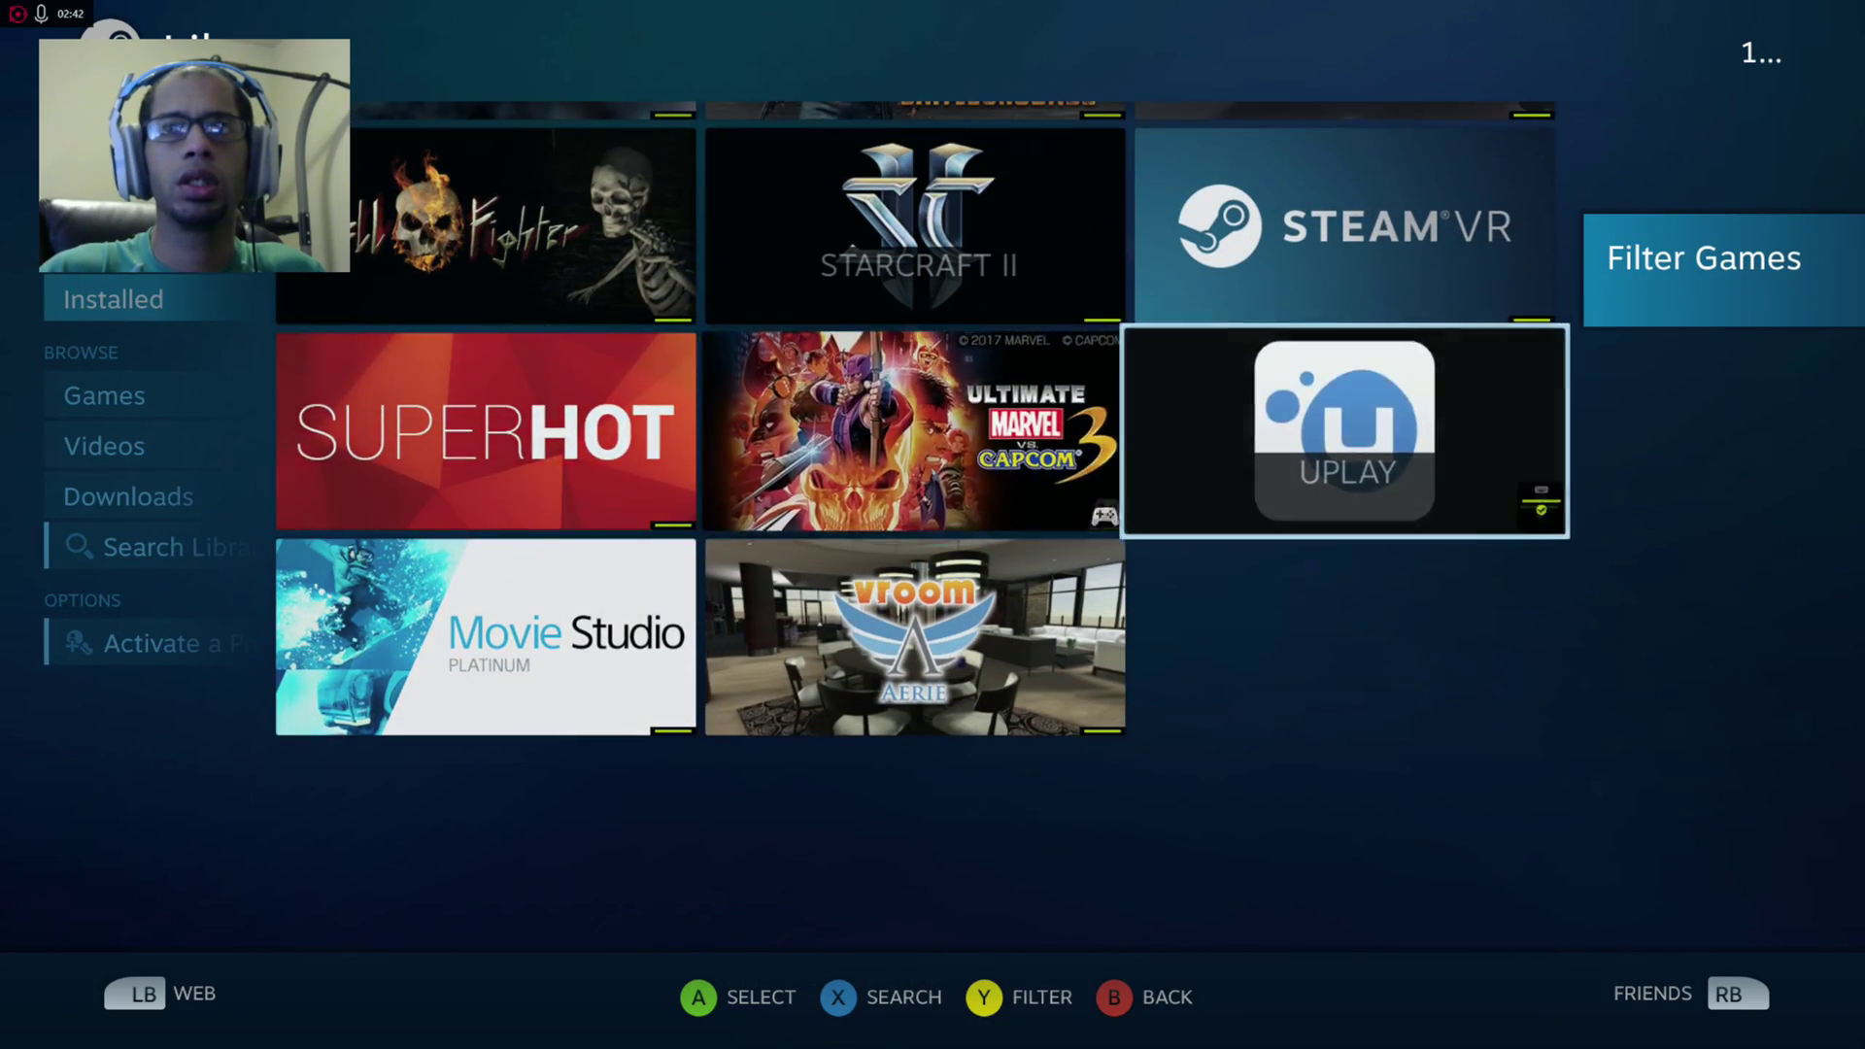
key(Return)
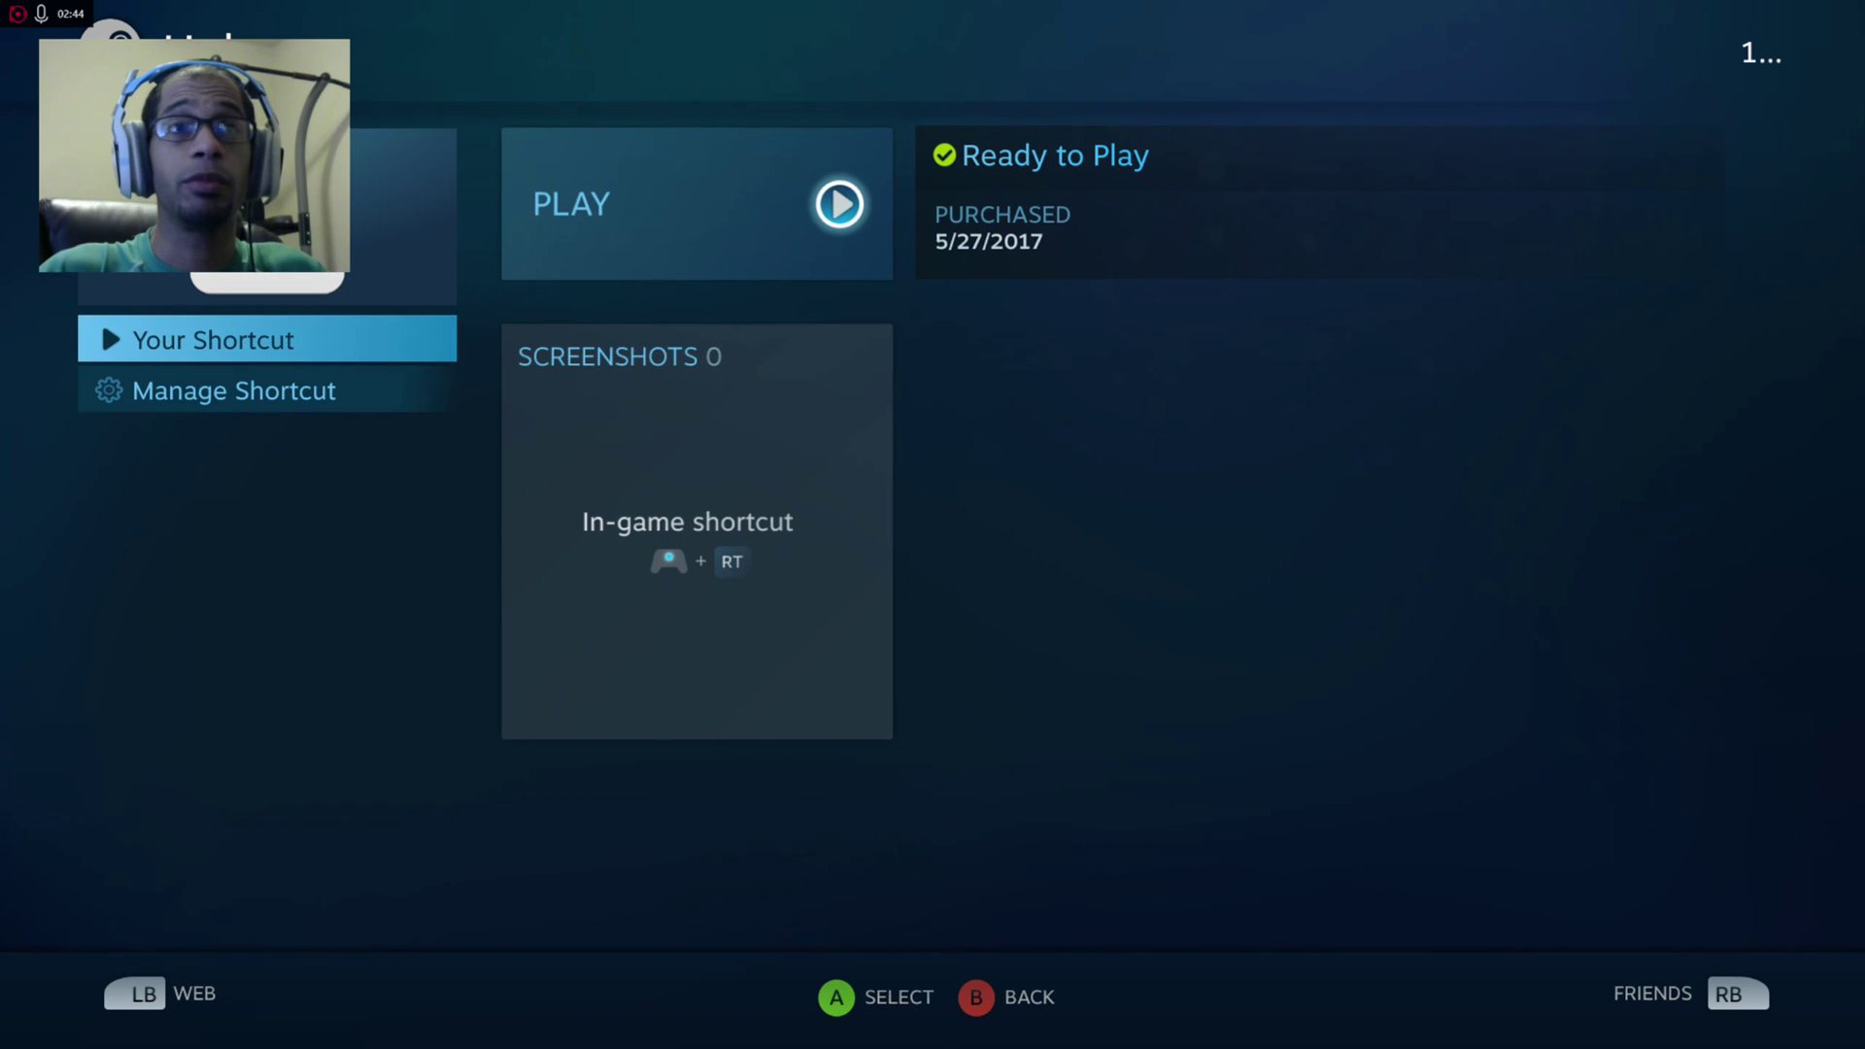
key(Right)
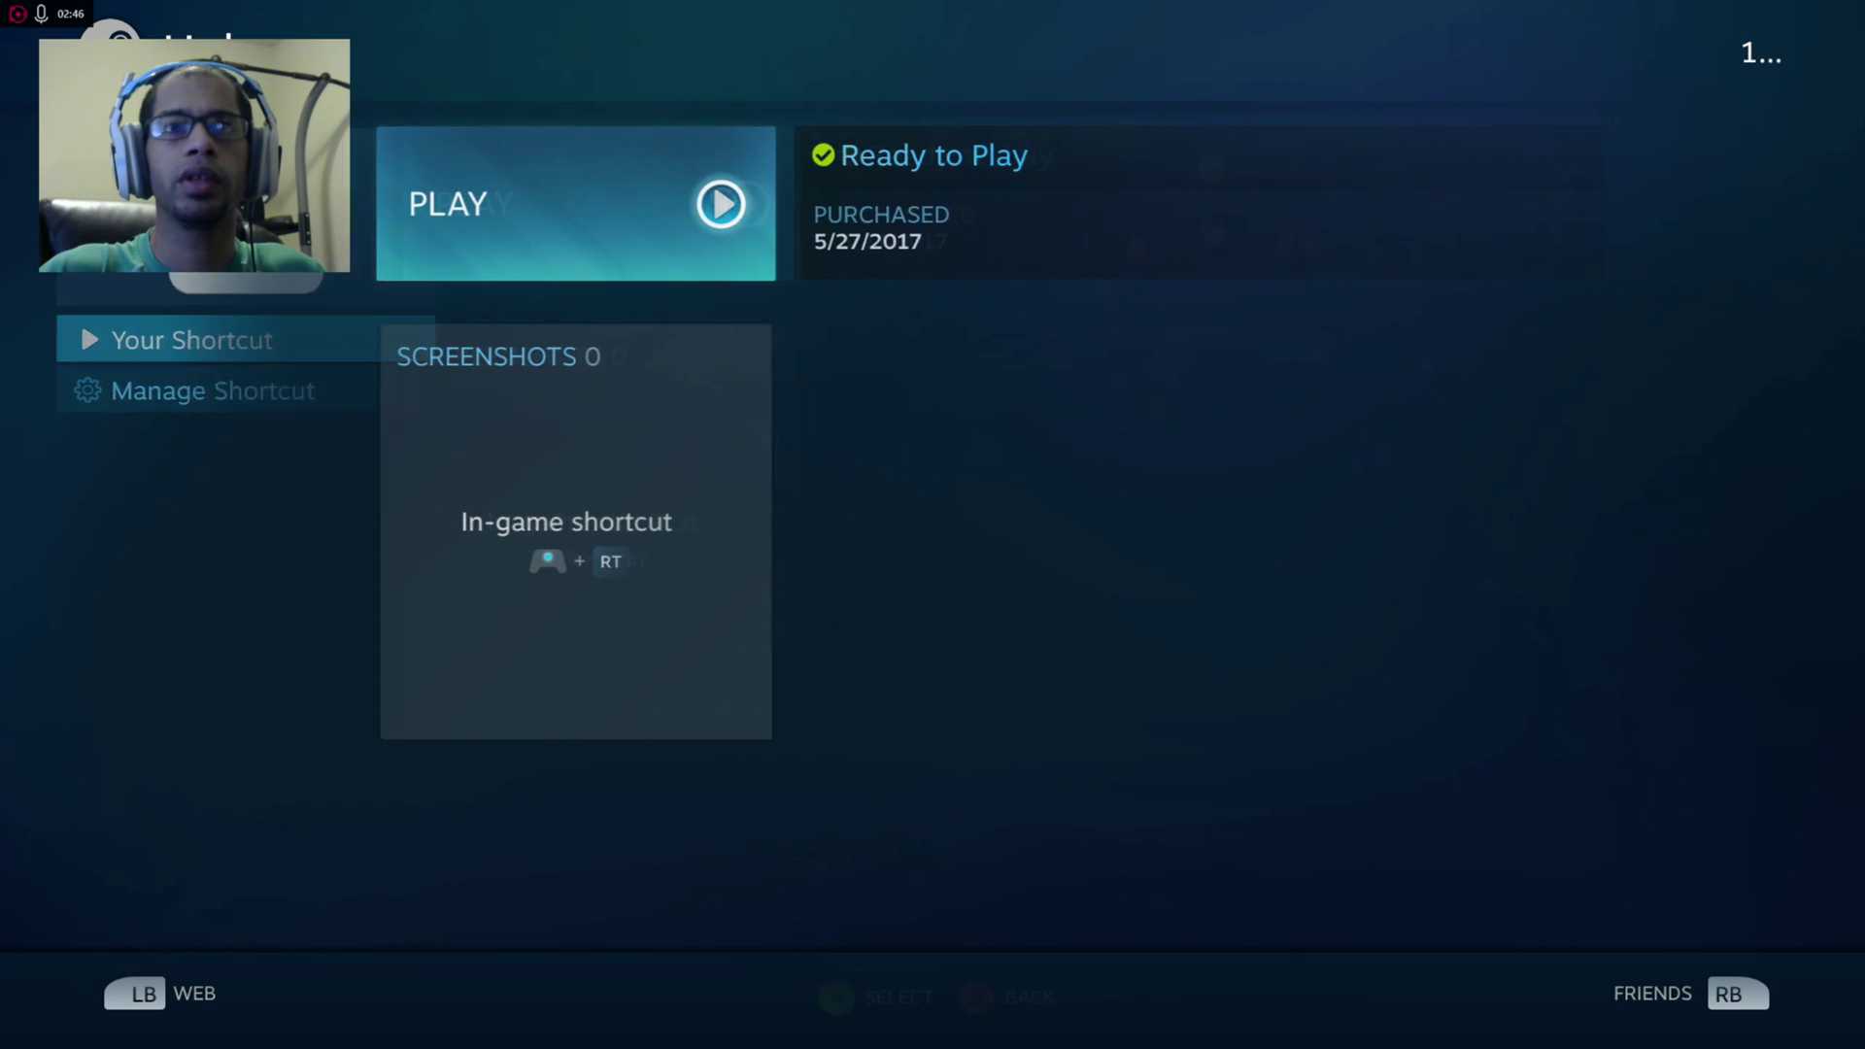
key(Return)
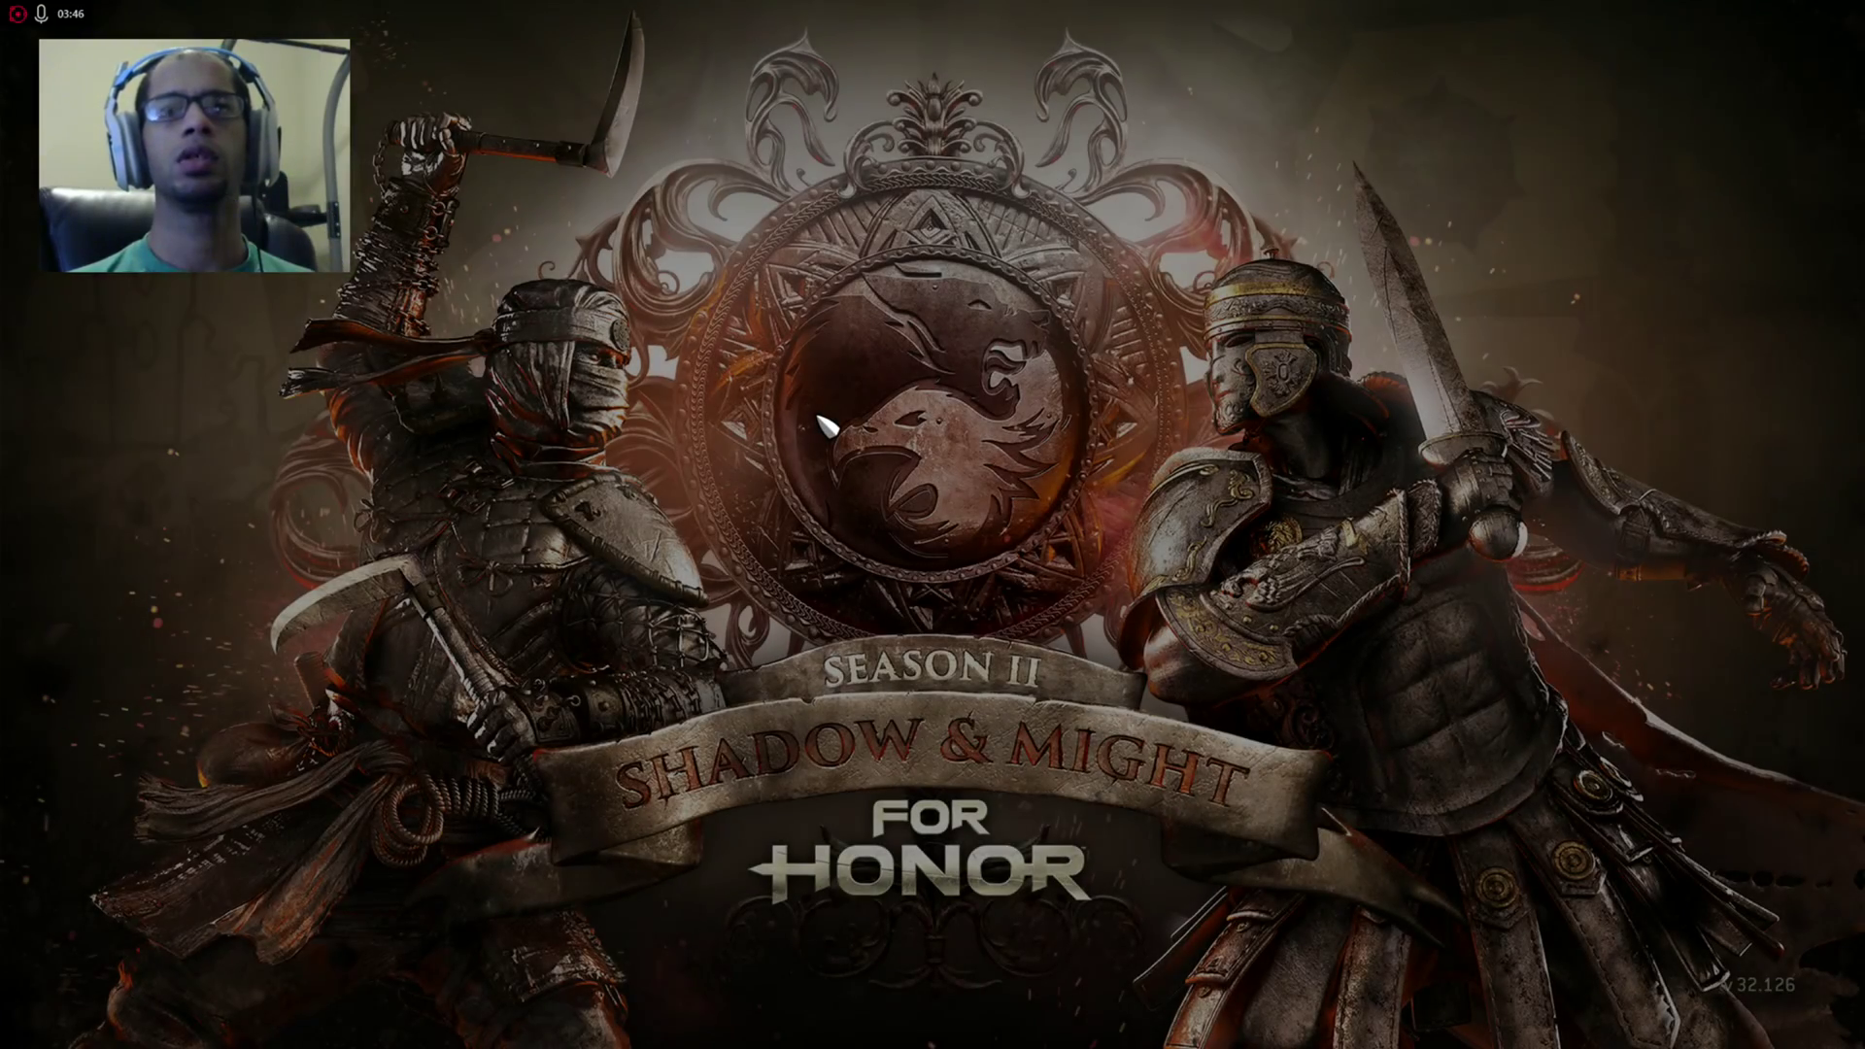
key(Return)
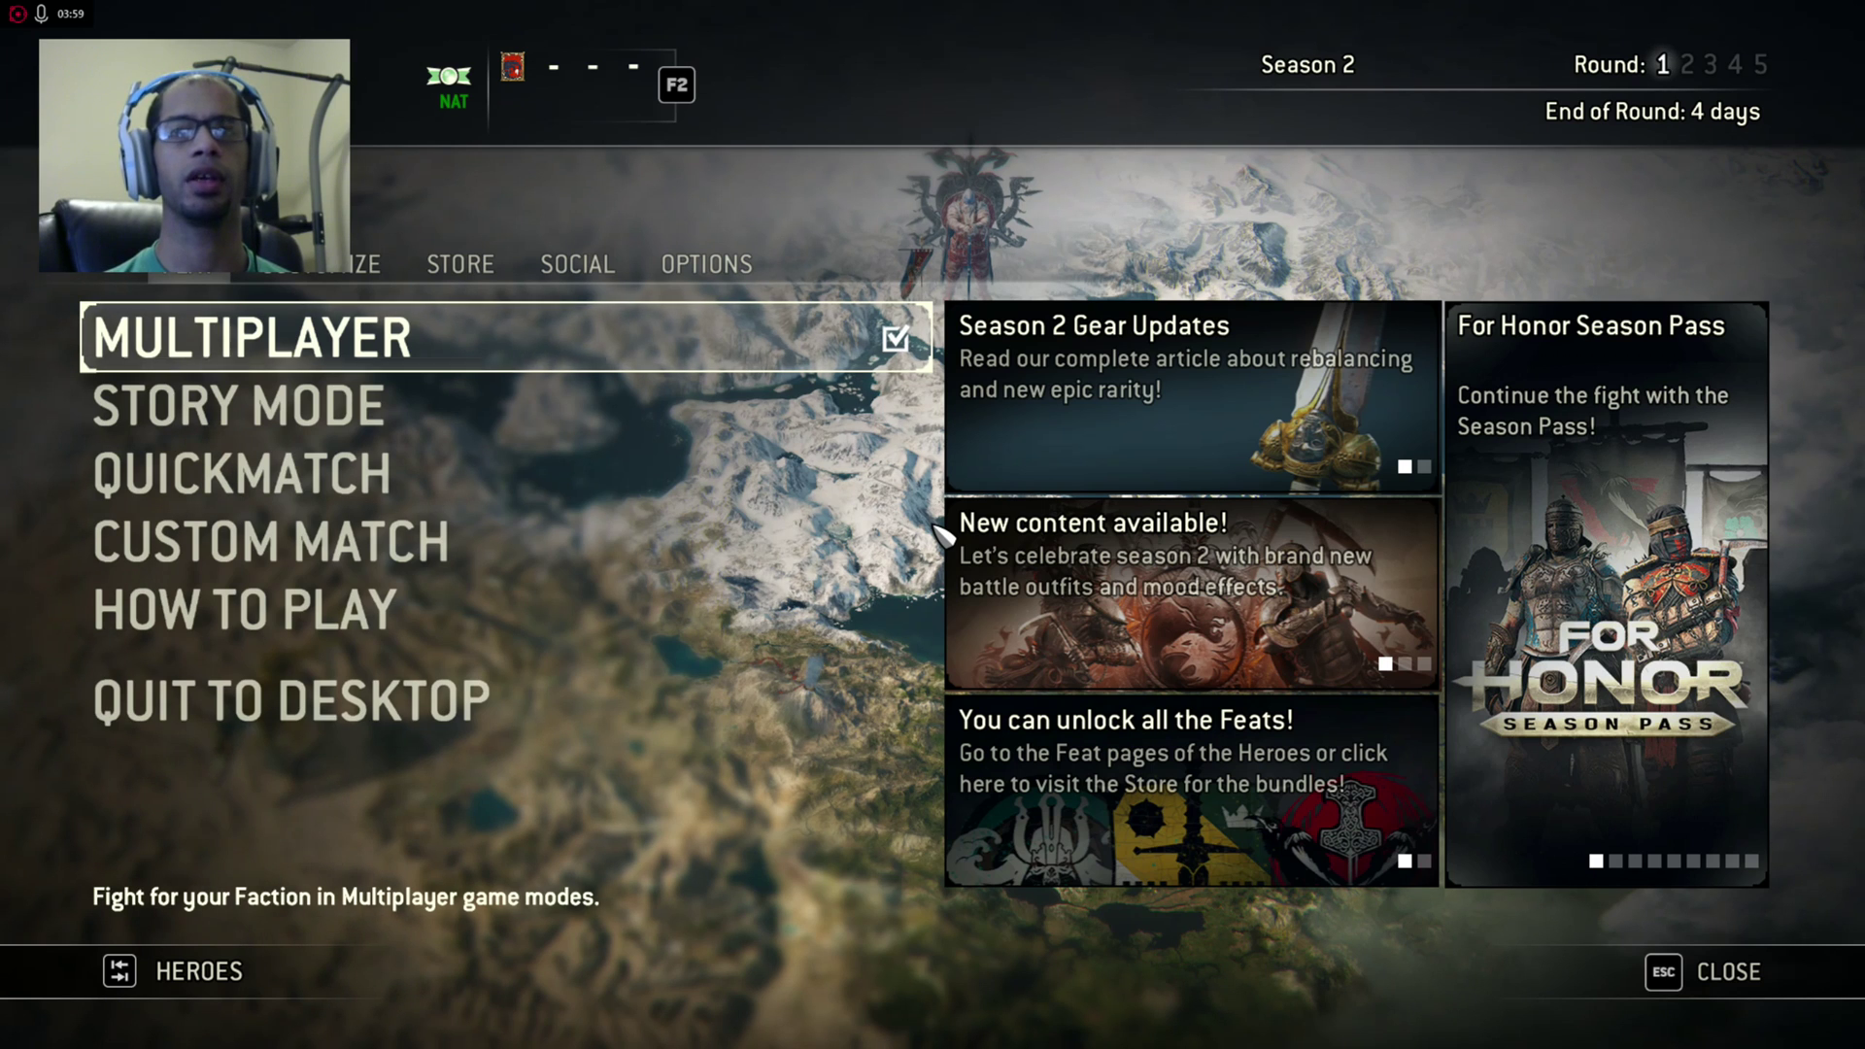
- Bring up the Steam overlay over For Honor, view the controller configuration, and return to the game
key(shift+Tab)
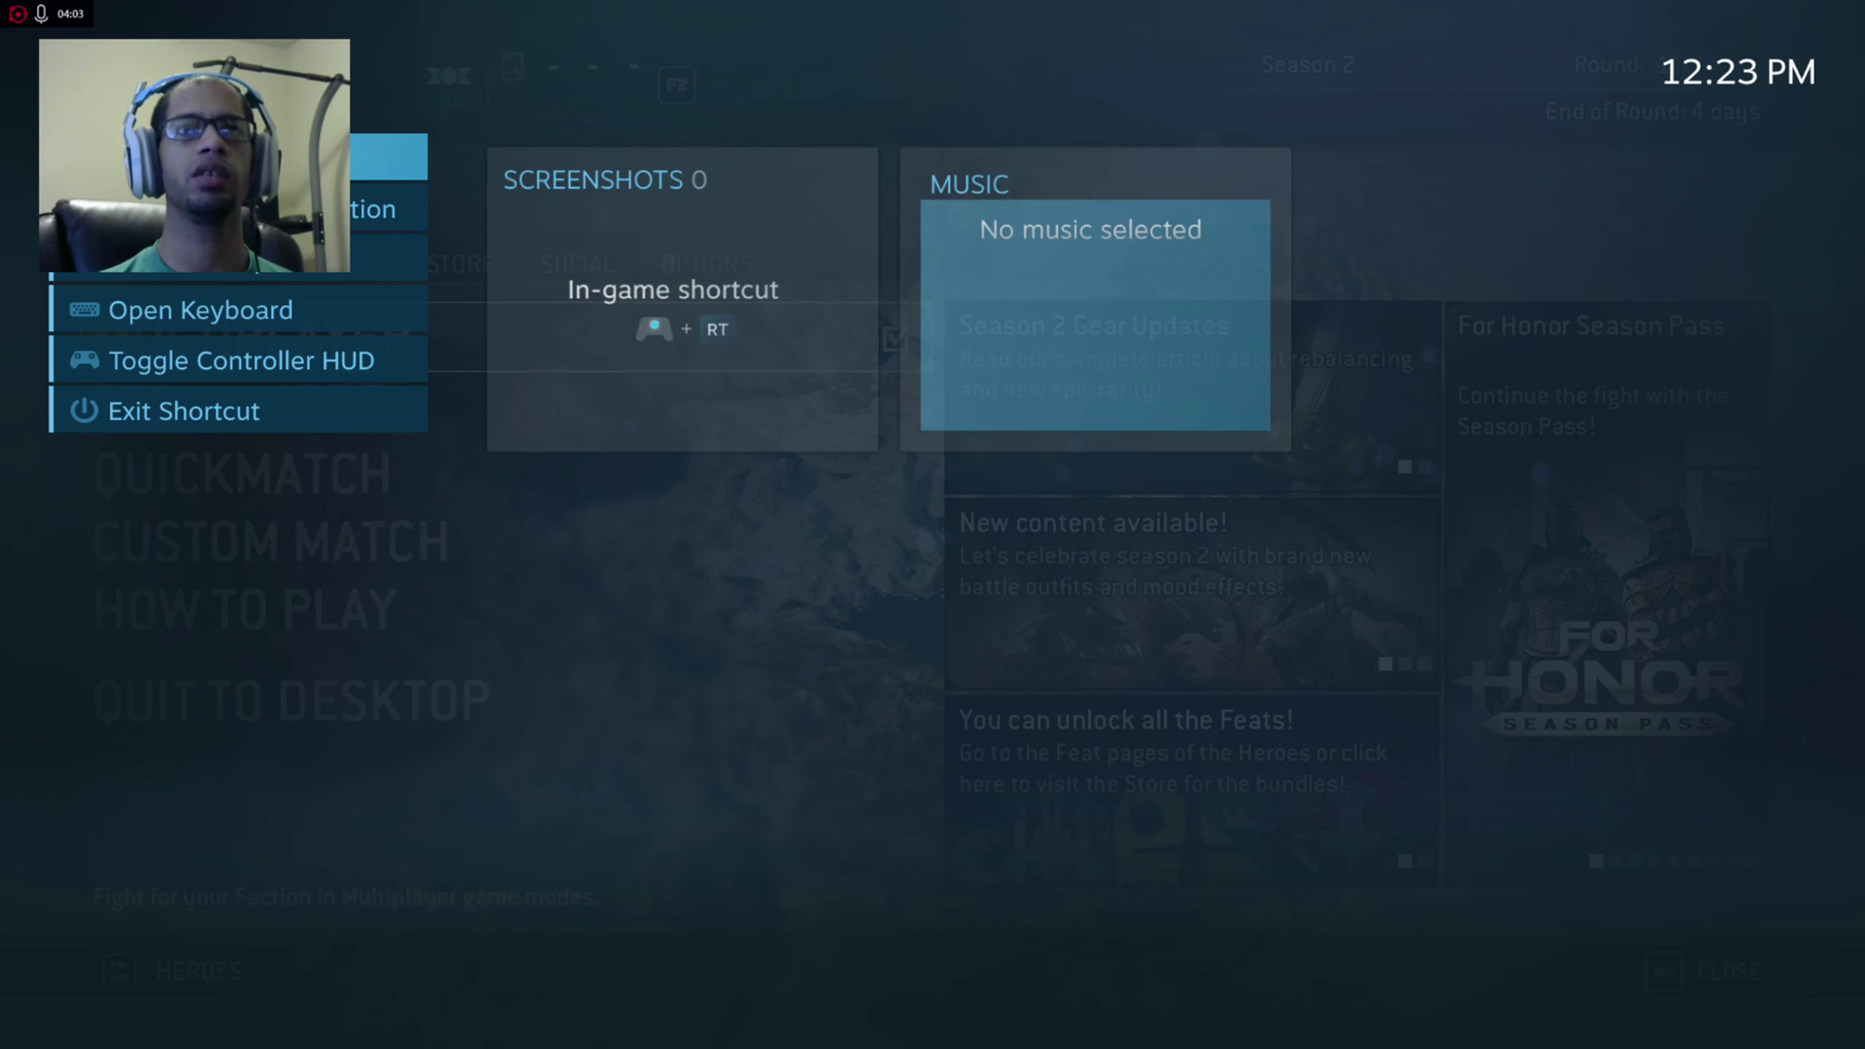
key(Return)
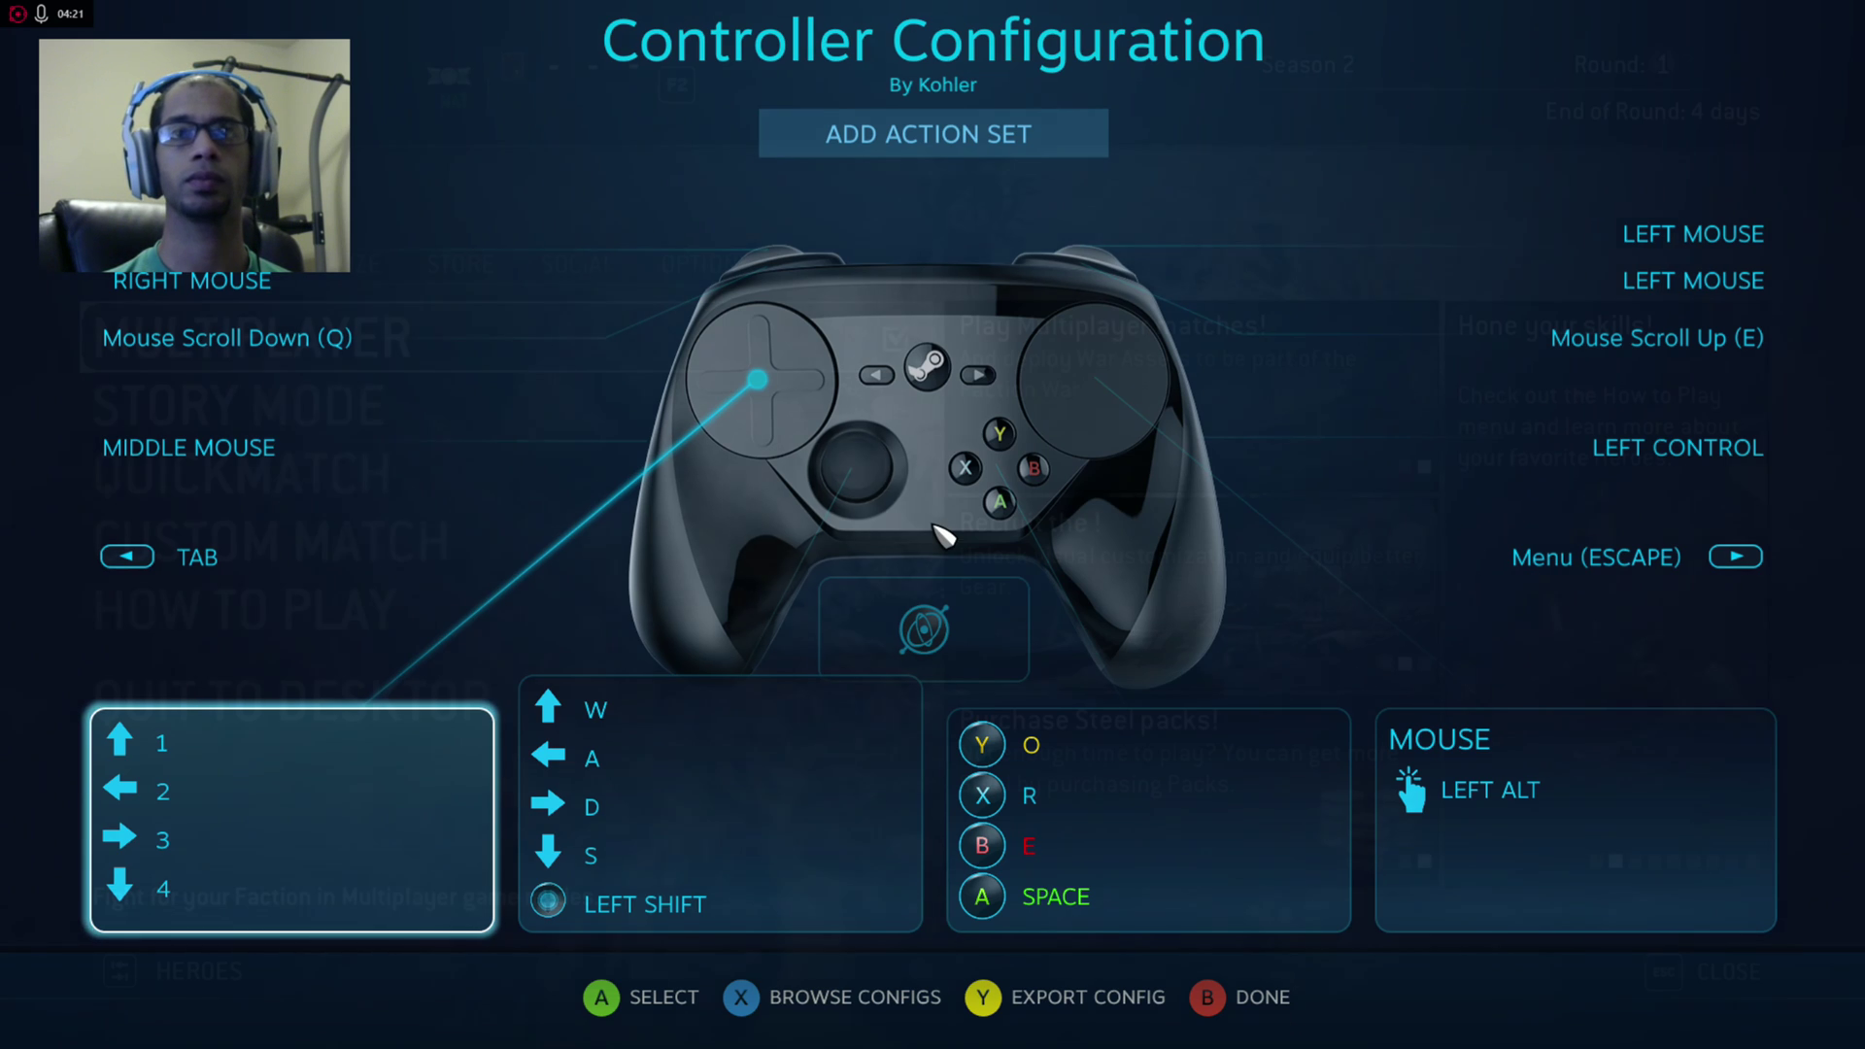
key(Escape)
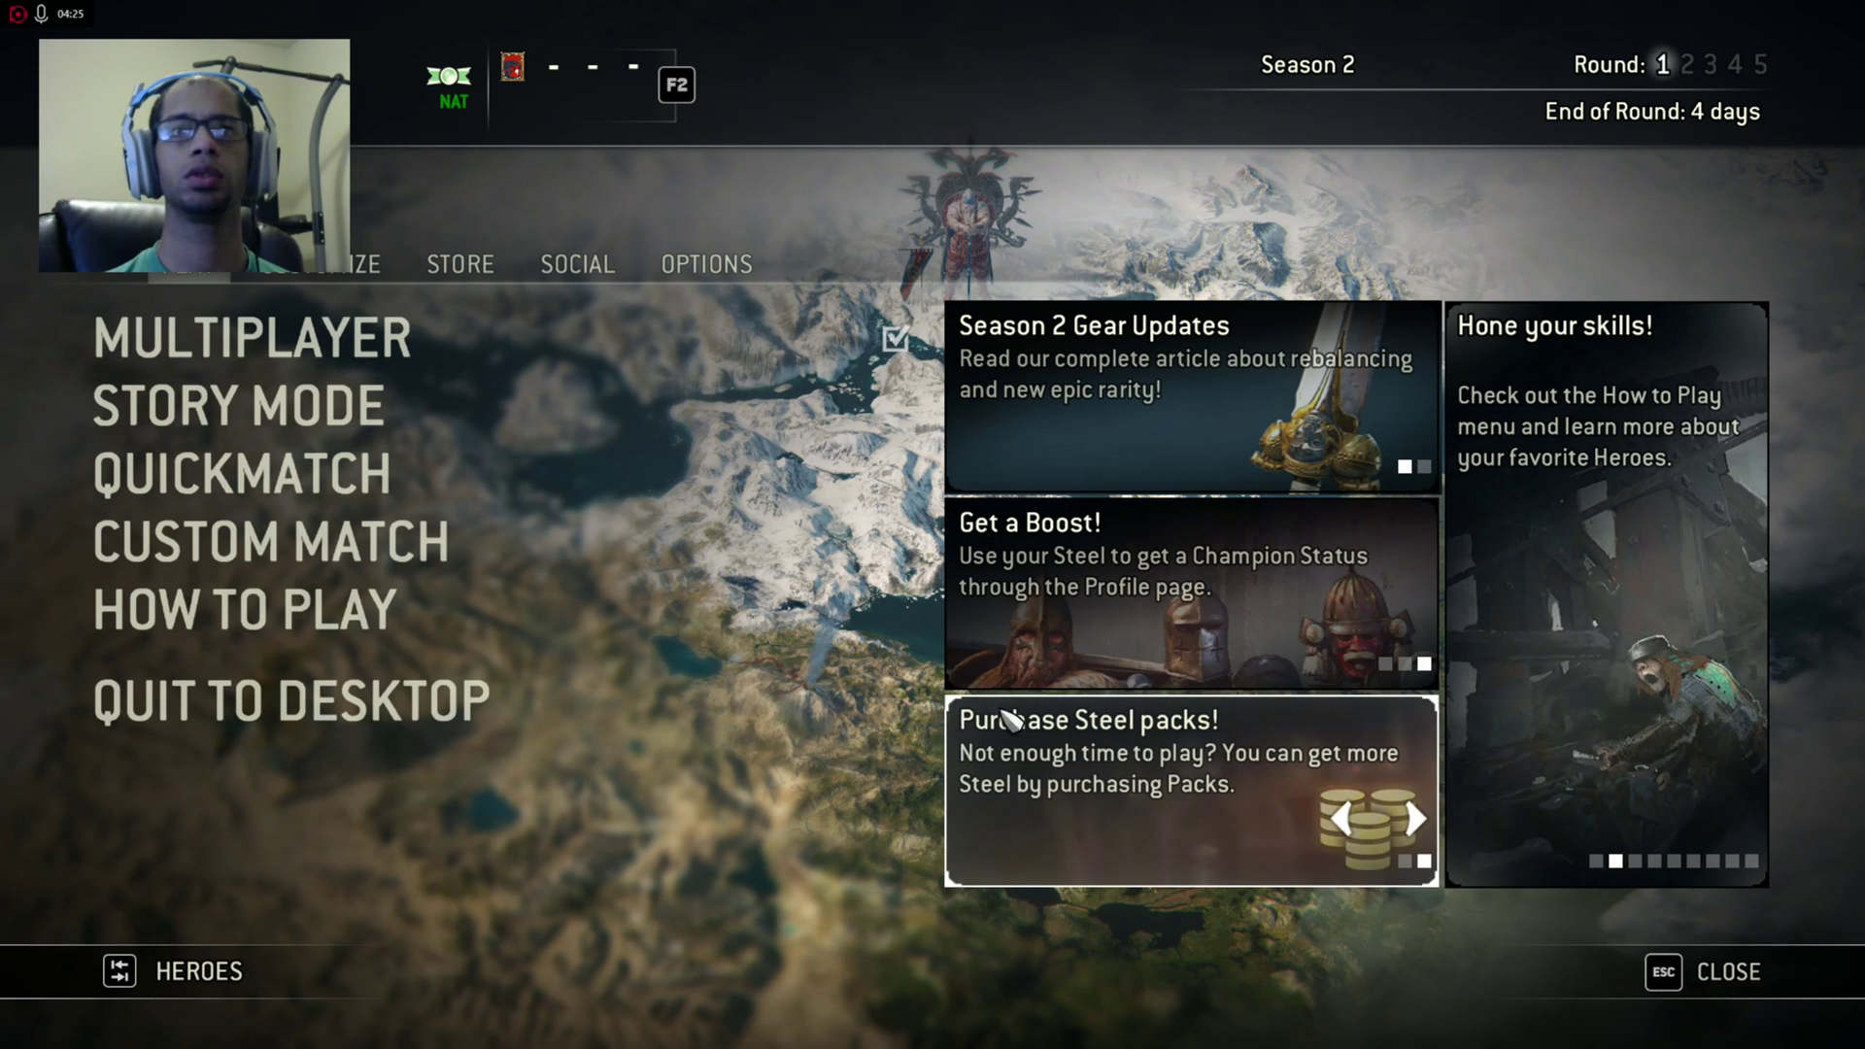
- Quit For Honor to the desktop and close the Uplay client window
click(321, 701)
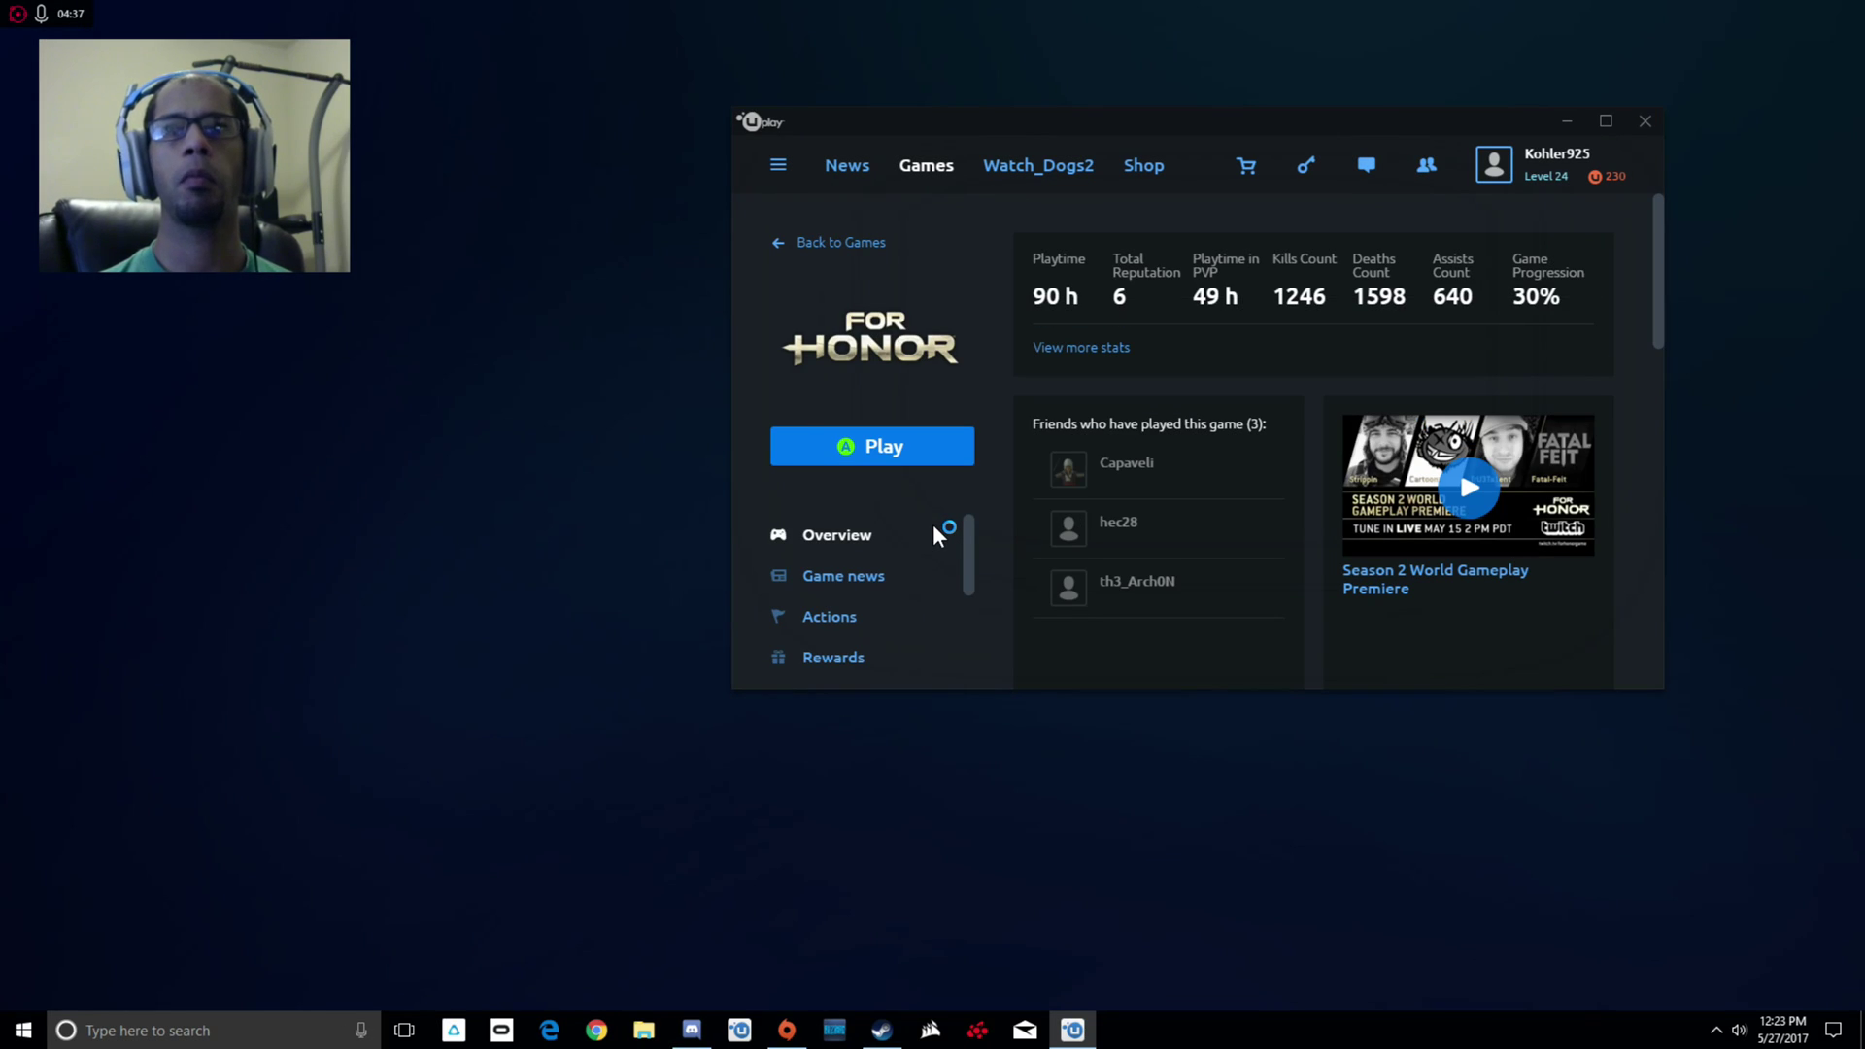
click(1645, 122)
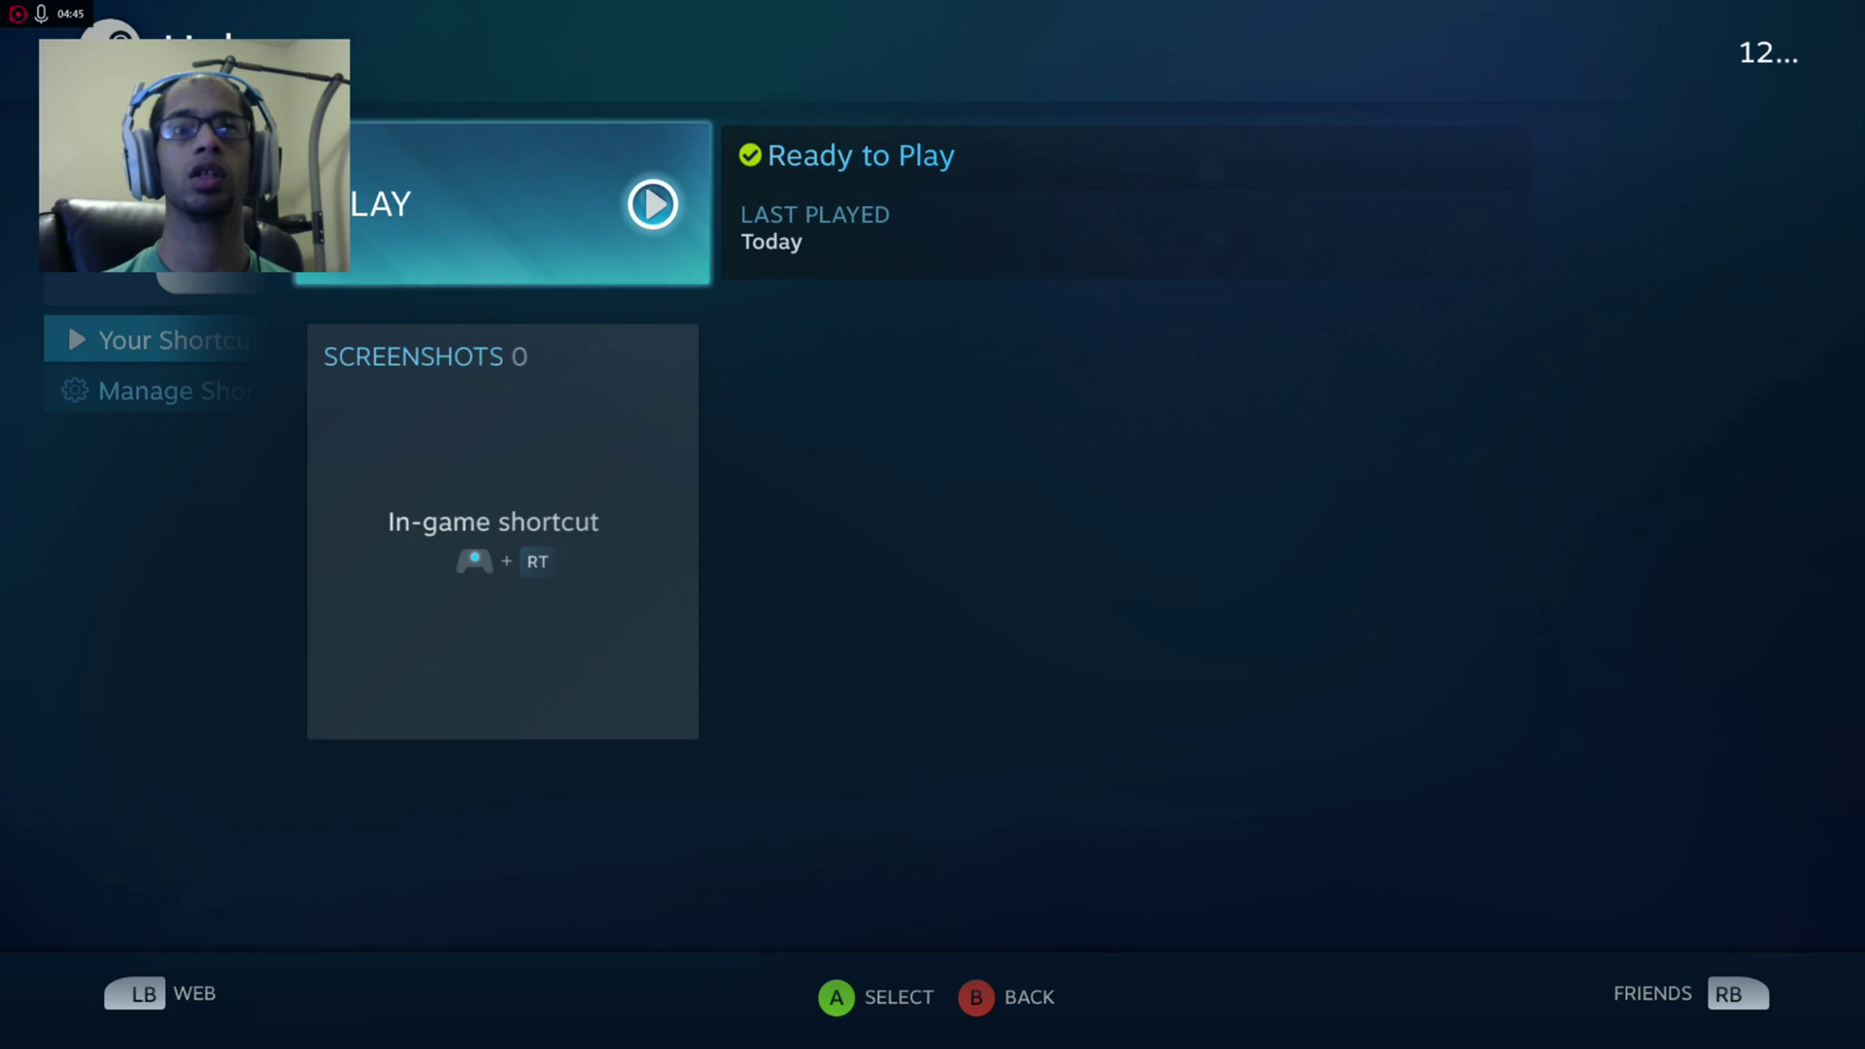
- Go back from the Uplay shortcut's page to the Big Picture library and launch the shortcut again from Continue playing
key(Down)
key(Up)
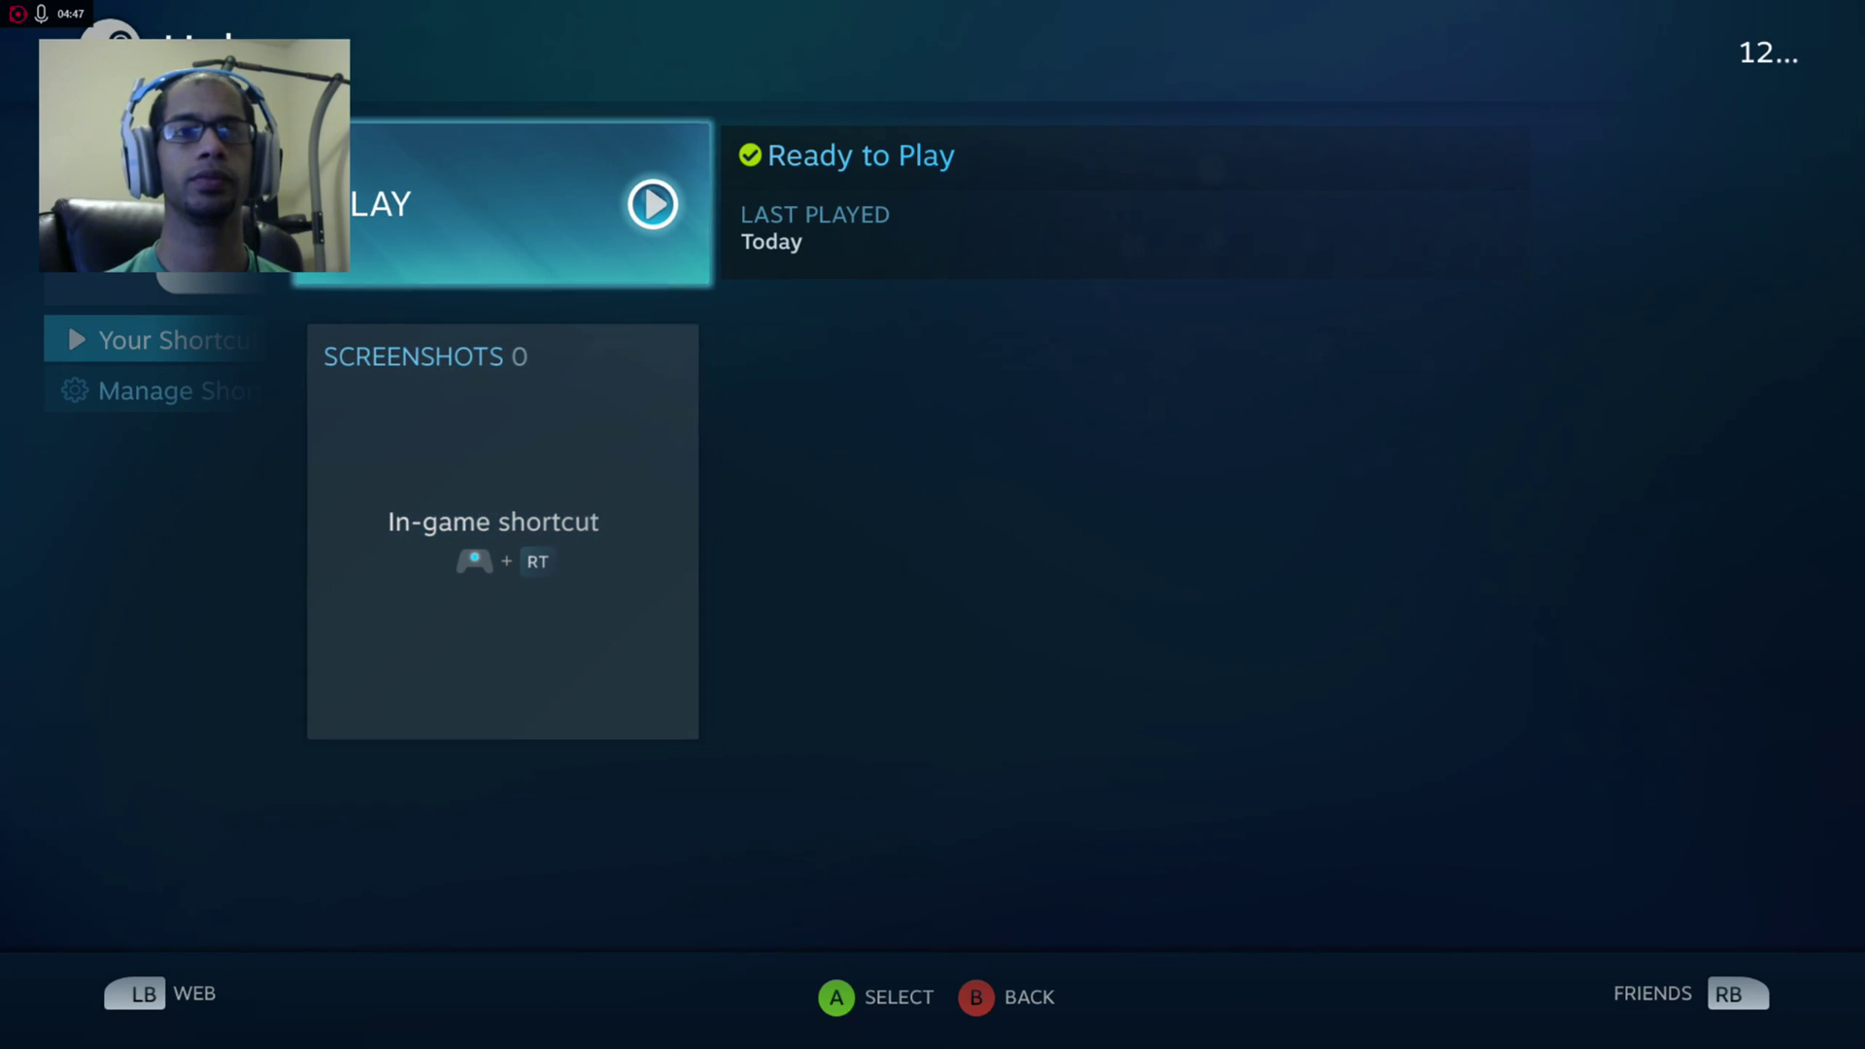
key(Escape)
key(Return)
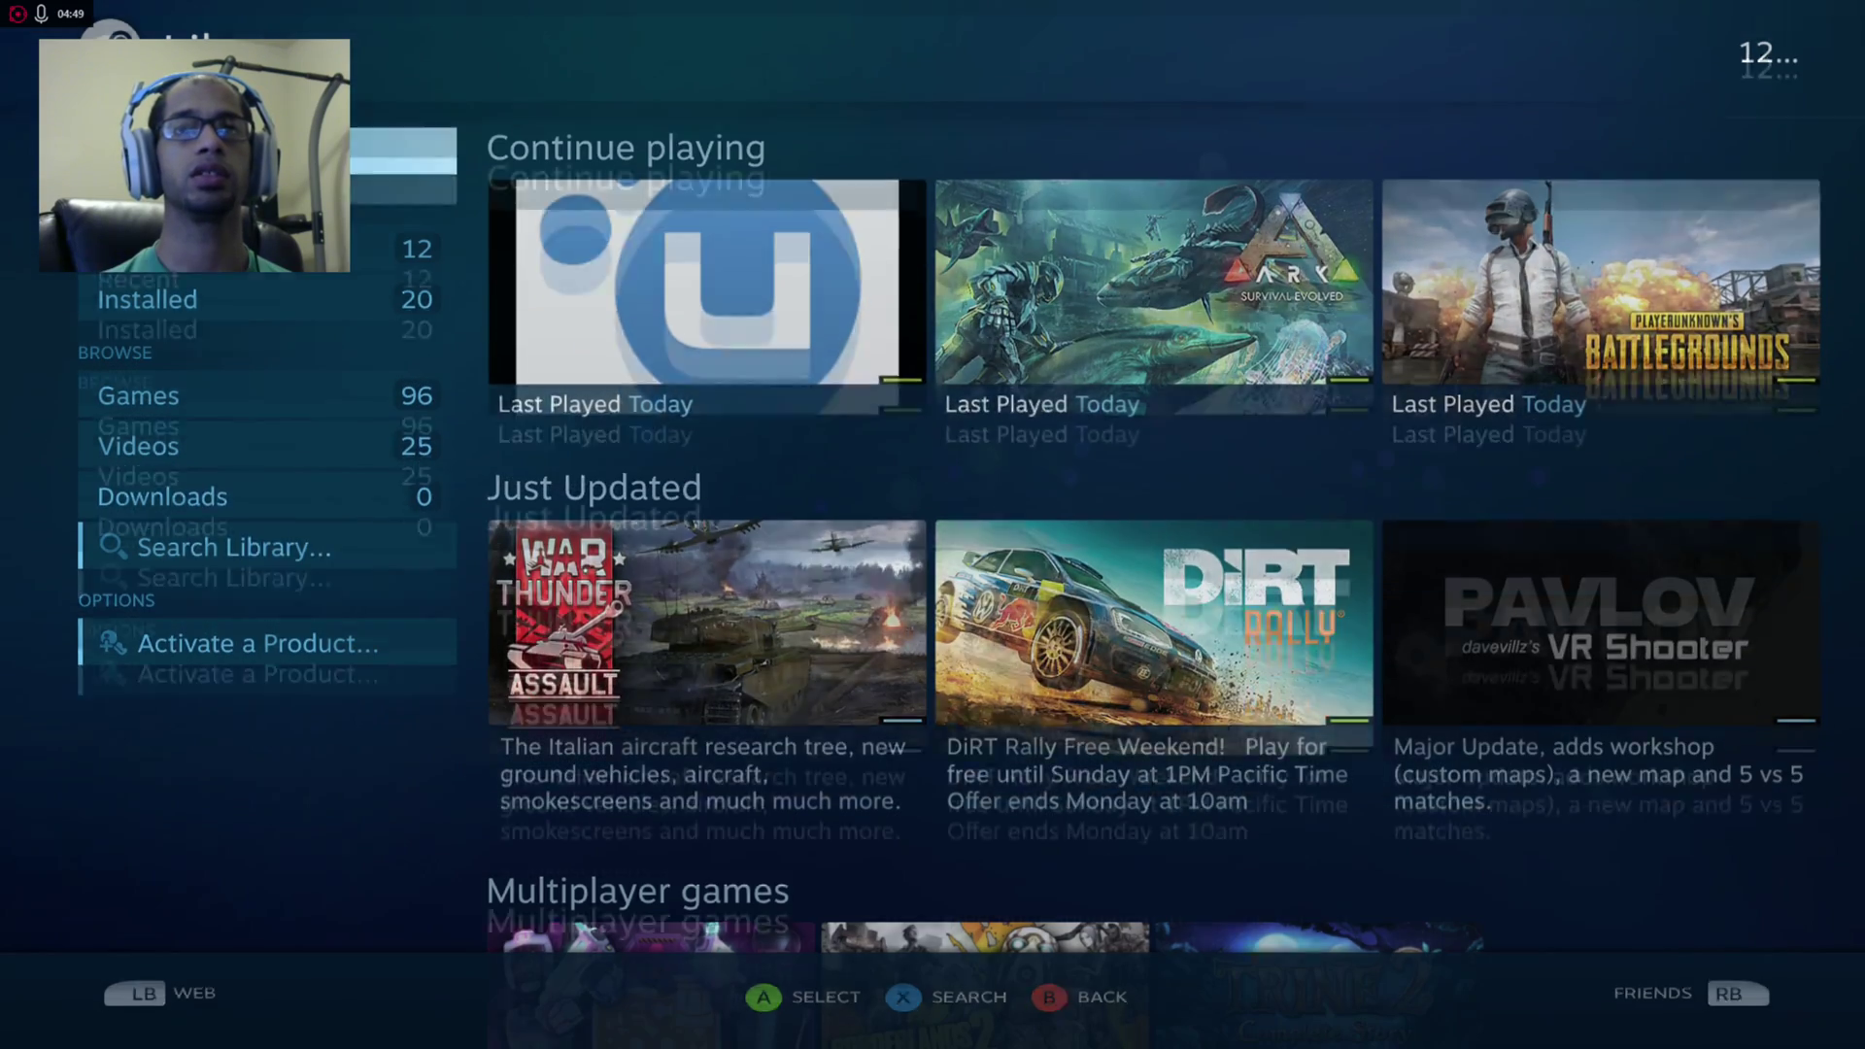
key(Right)
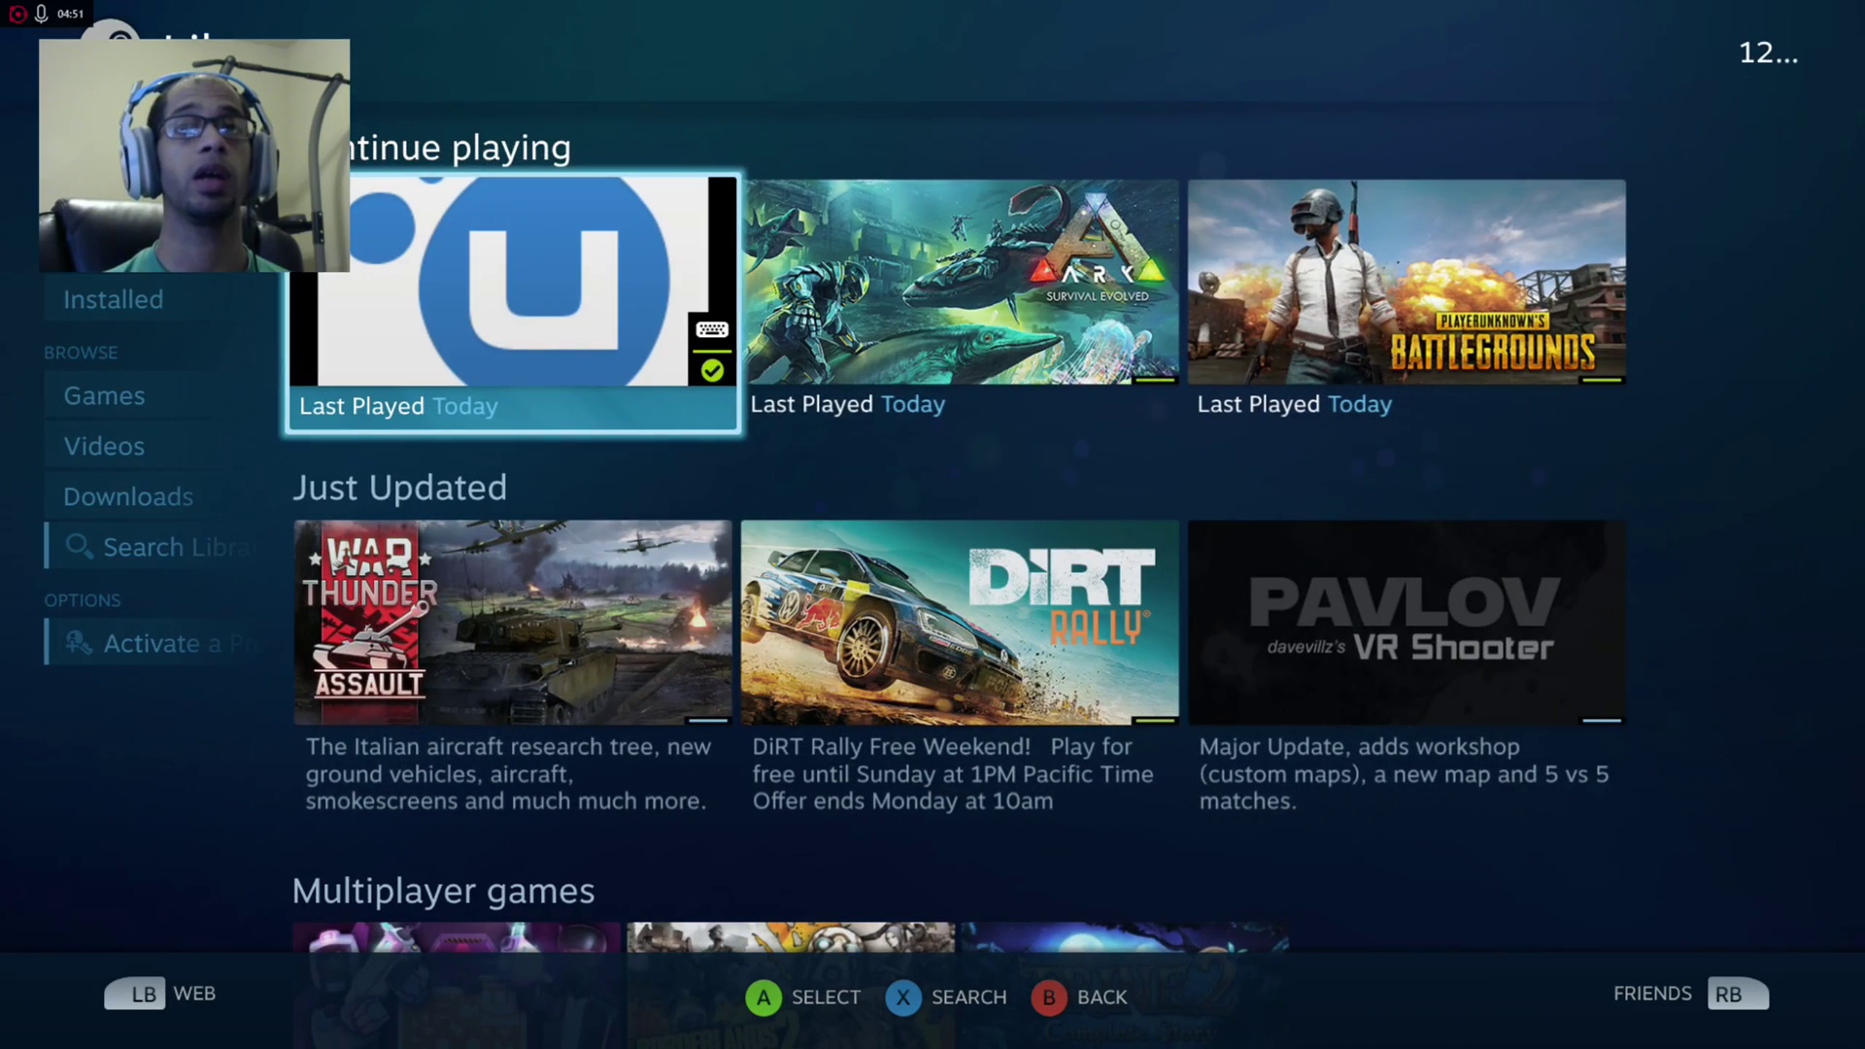
key(Return)
key(Right)
key(Return)
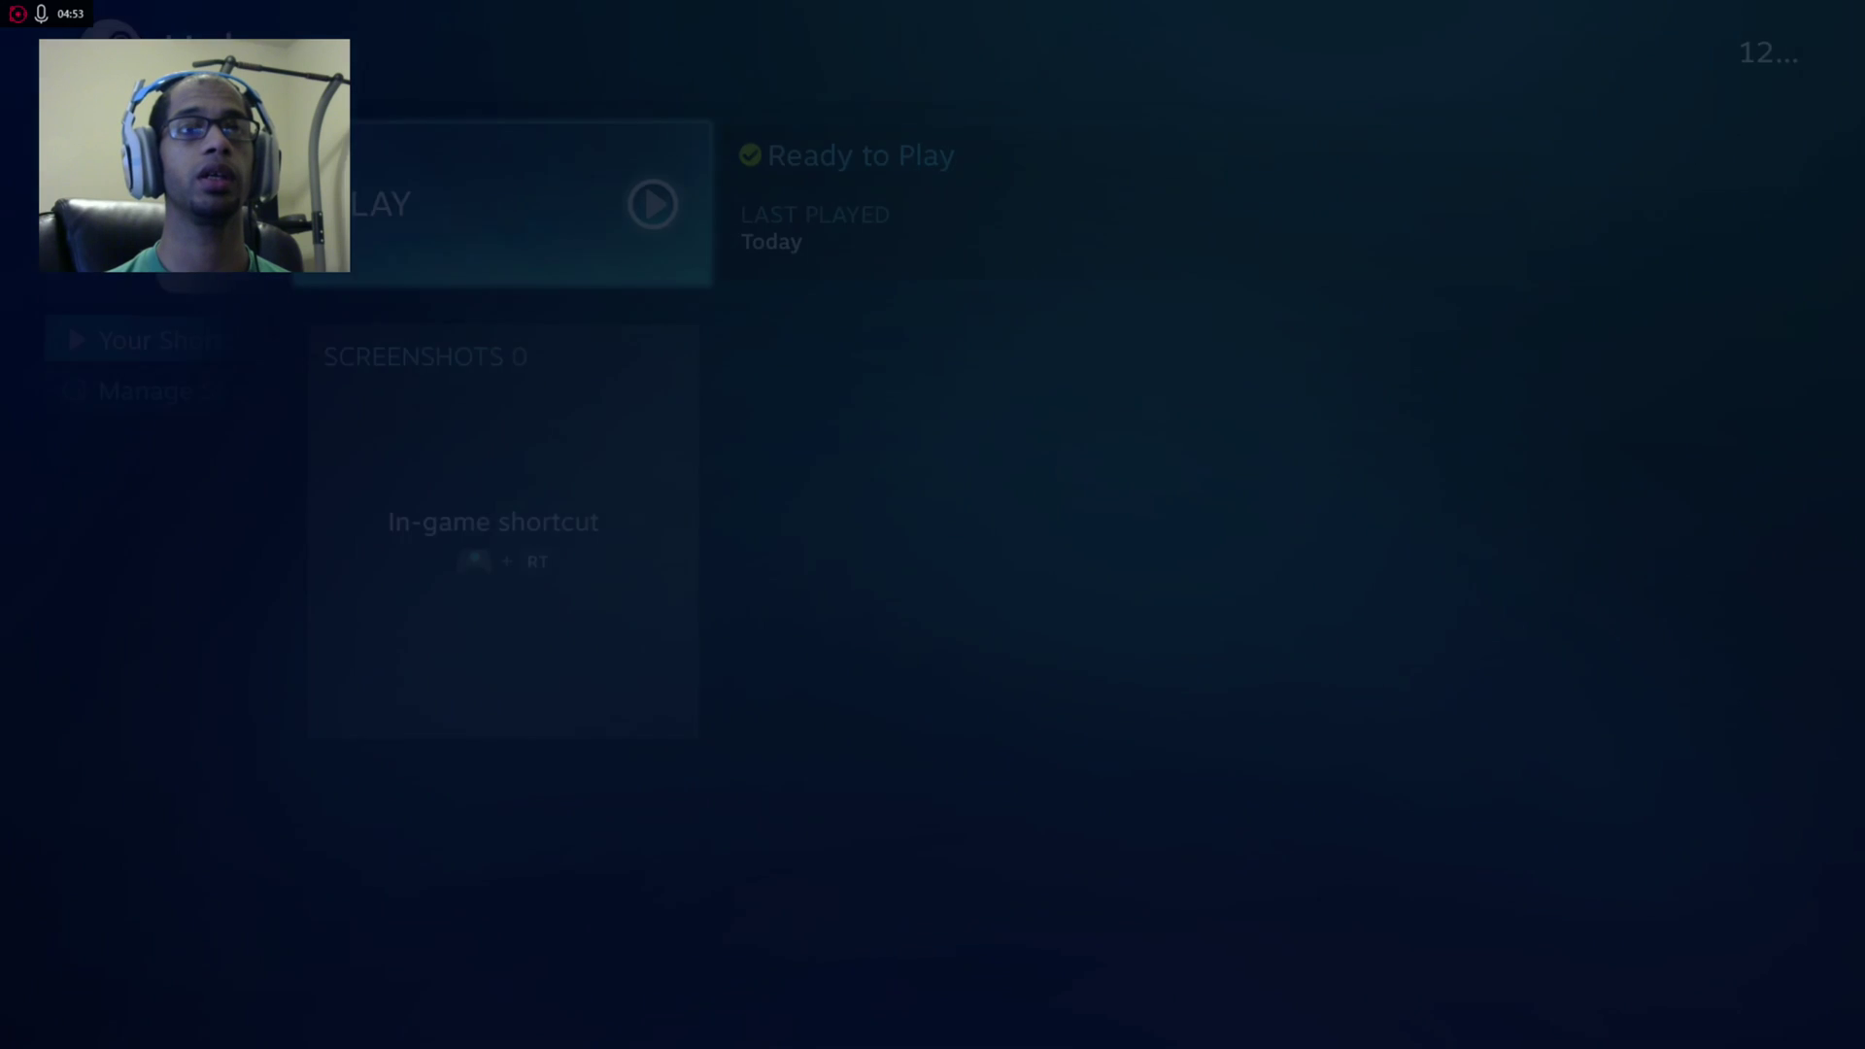